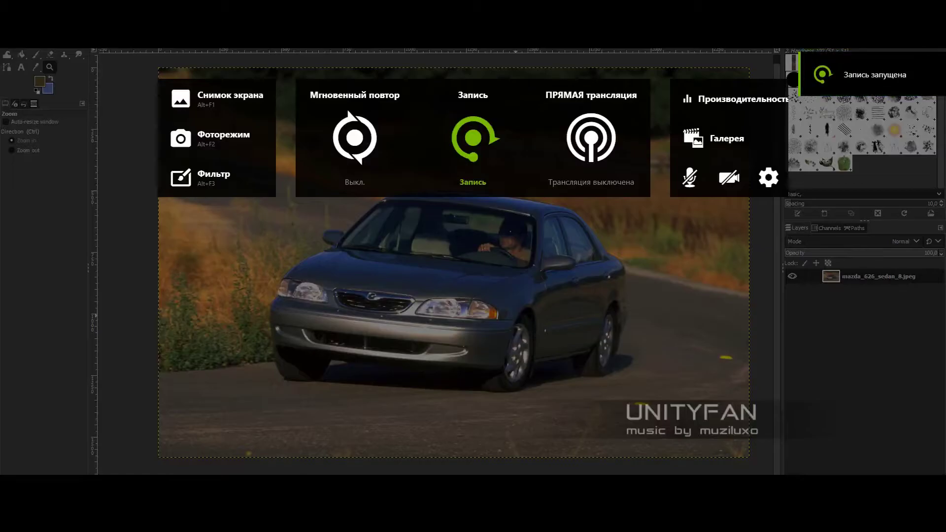
# Zoom toward the car's front and duplicate the car photo layer
pyautogui.click(523, 372)
pyautogui.rightClick(800, 120)
pyautogui.click(806, 106)
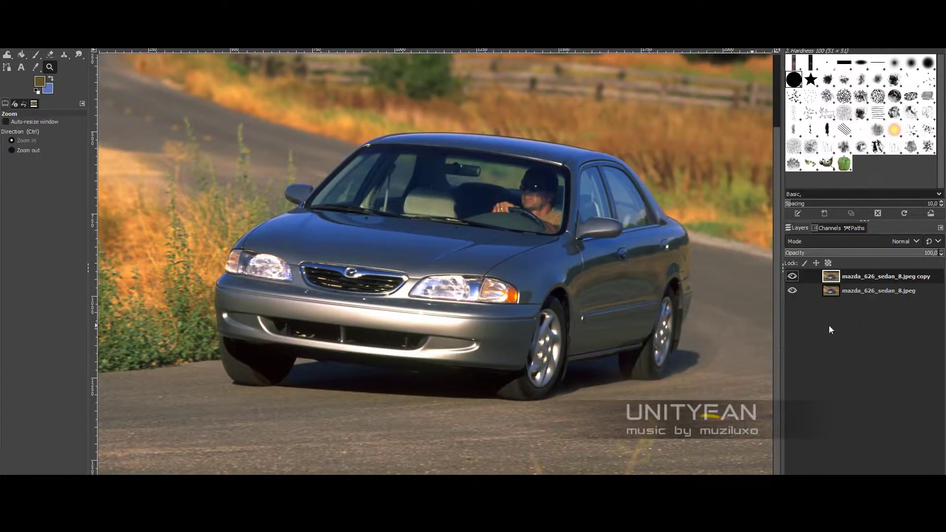
# Zoom in on the right headlight and begin outlining it with Free Select
pyautogui.click(485, 325)
pyautogui.click(485, 325)
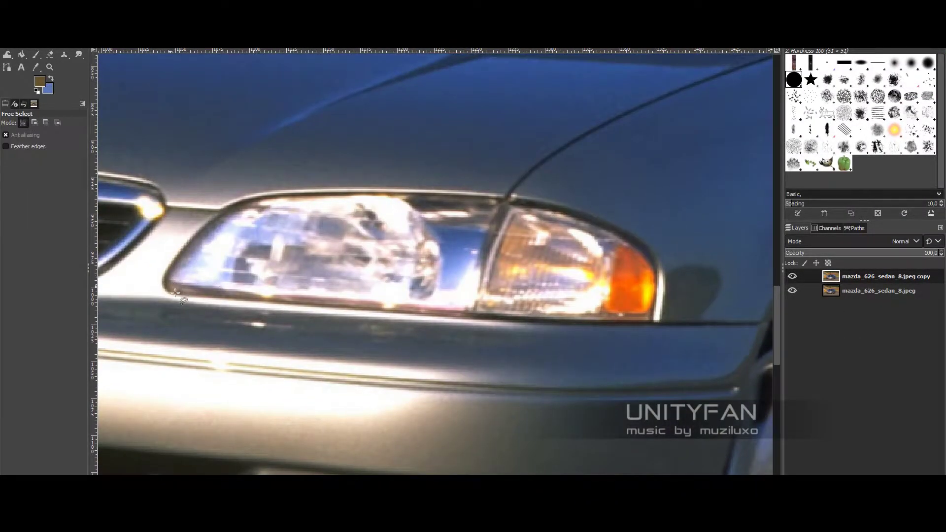
pyautogui.click(327, 247)
pyautogui.moveTo(787, 326); pyautogui.dragTo(822, 326)
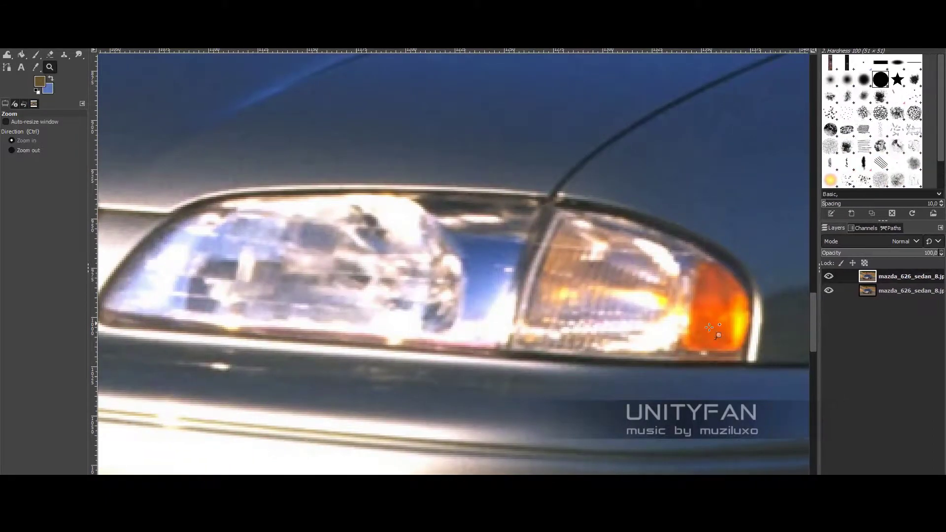
pyautogui.press('f')
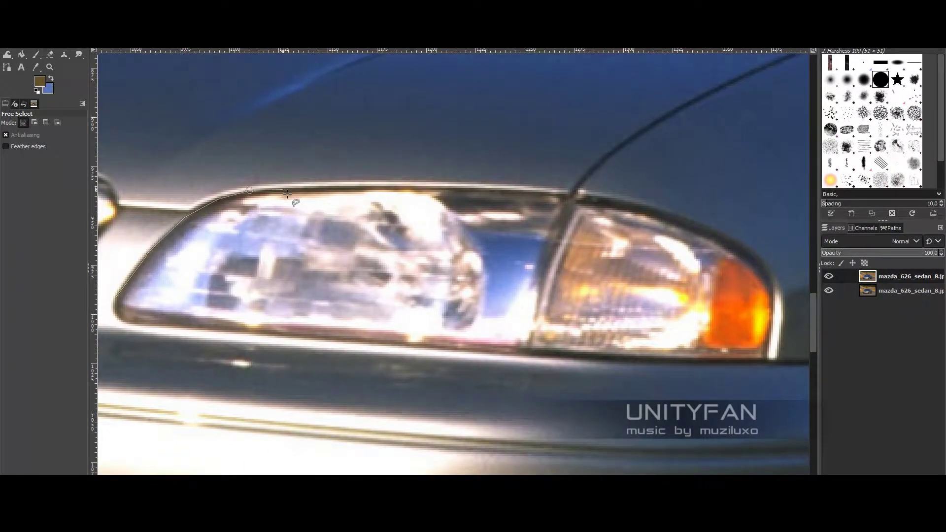
pyautogui.click(287, 193)
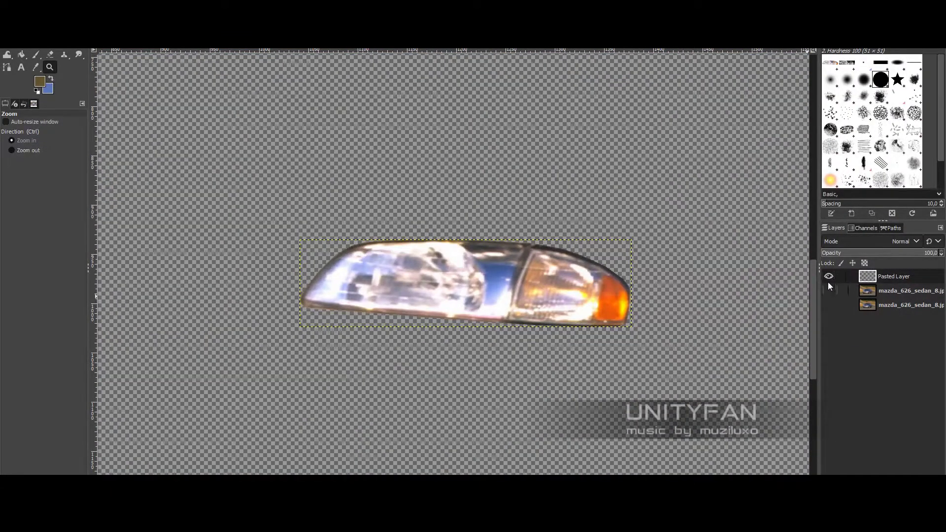
# Show the photo layer, outline the left headlight with Free Select, and copy-paste it
pyautogui.click(828, 290)
pyautogui.press('+')
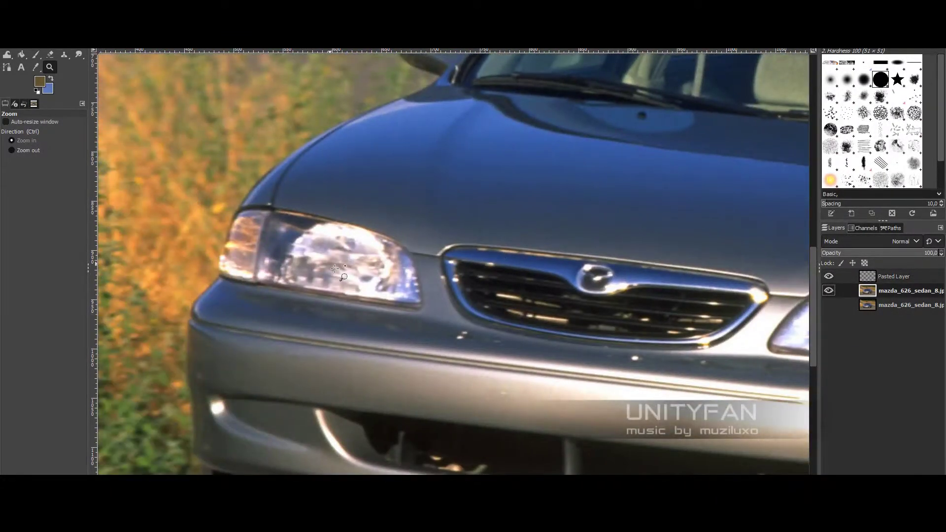
pyautogui.press('+')
pyautogui.press('f')
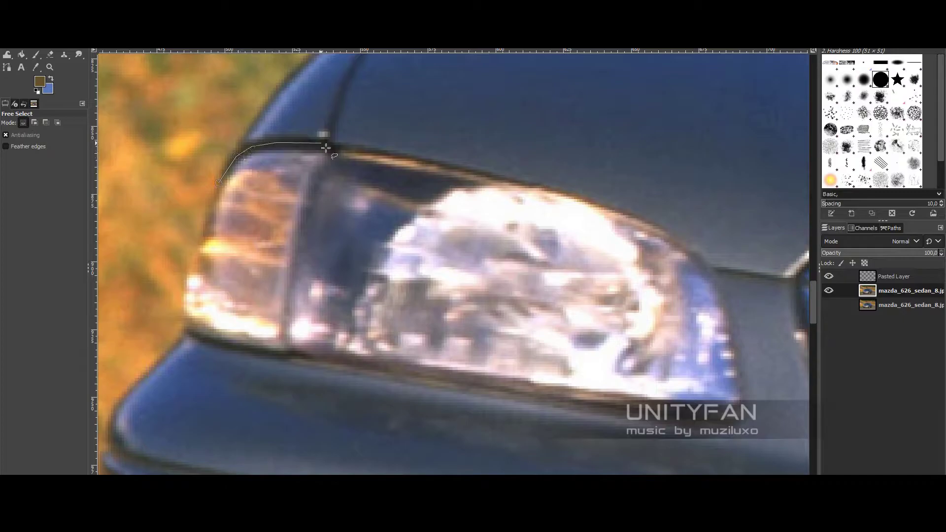
pyautogui.hscroll(2, 425, 176)
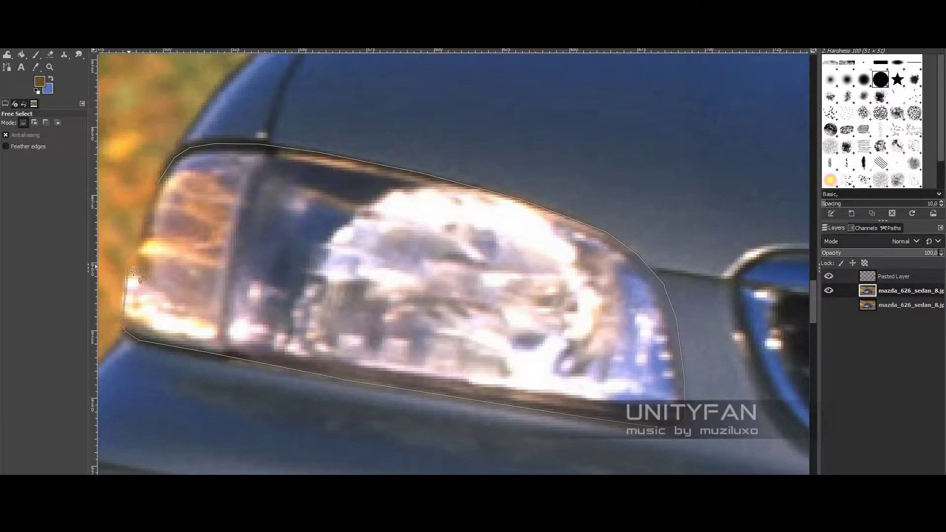
pyautogui.click(168, 187)
pyautogui.press('Return')
pyautogui.hotkey('ctrl', 'c')
pyautogui.hotkey('ctrl', 'v')
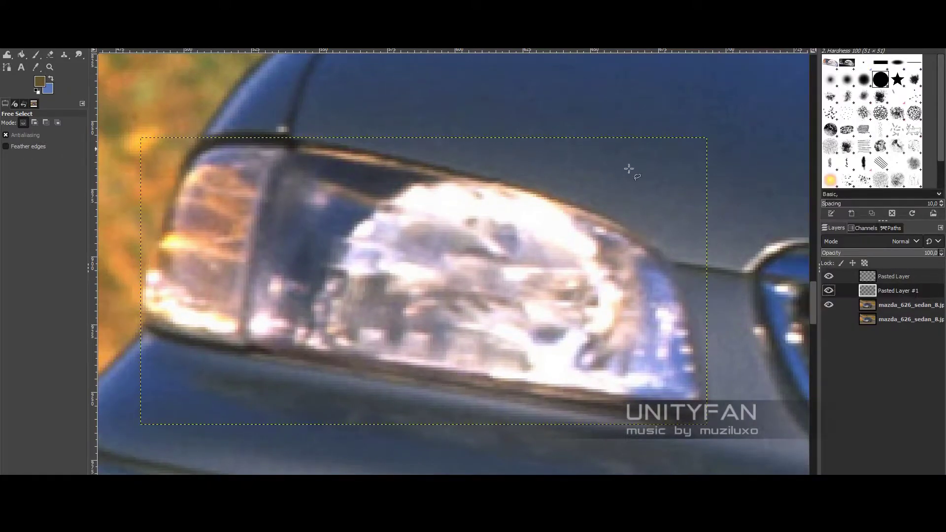
# Zoom out and turn the pasted left headlight into Pasted Layer #1
pyautogui.press('z')
pyautogui.press('-')
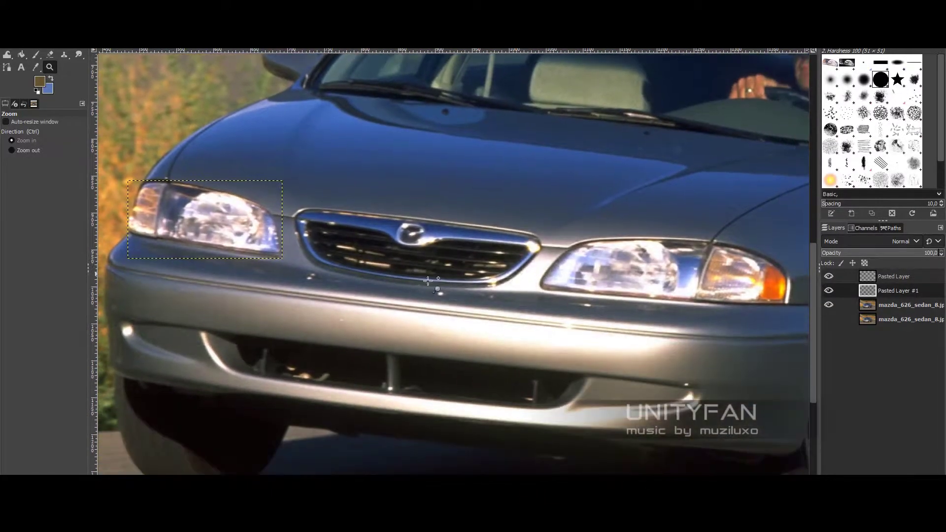
pyautogui.rightClick(894, 278)
pyautogui.press('Escape')
pyautogui.hotkey('shift', 'ctrl', 'n')
pyautogui.press('Return')
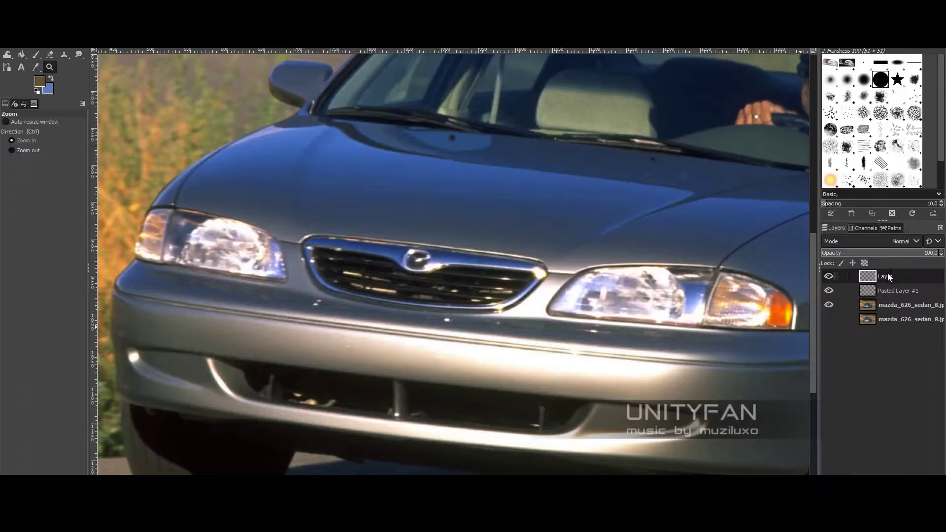
# Put both headlight layers in a Layer Group, check layer visibility, and zoom onto the grille
pyautogui.rightClick(894, 294)
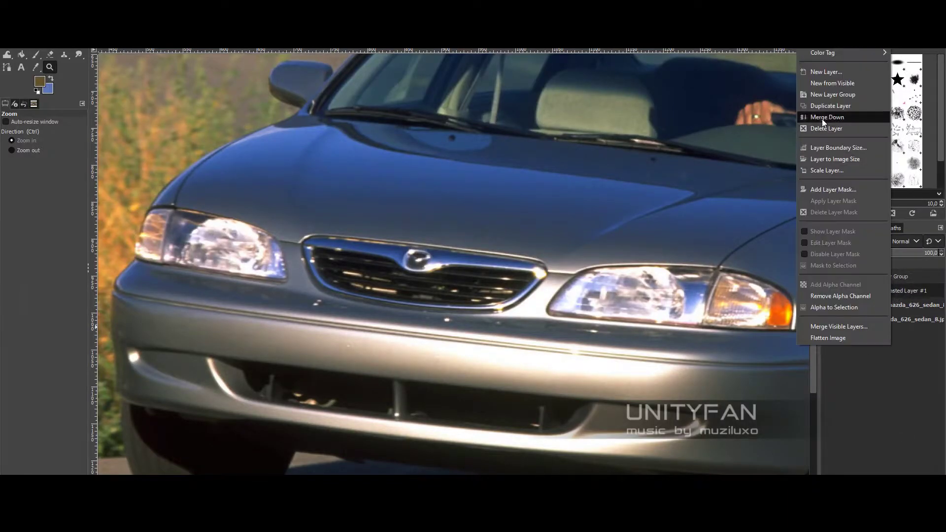
pyautogui.click(822, 120)
pyautogui.click(902, 319)
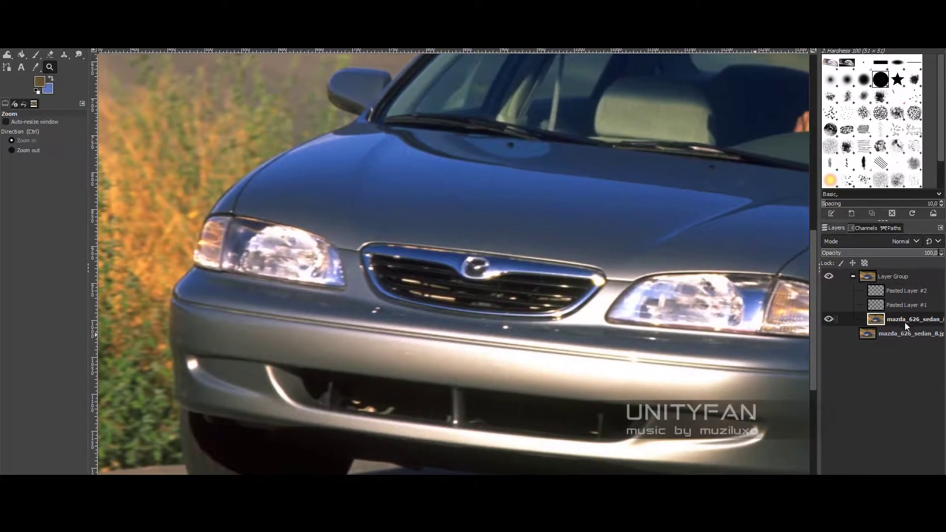
pyautogui.click(829, 319)
pyautogui.click(828, 319)
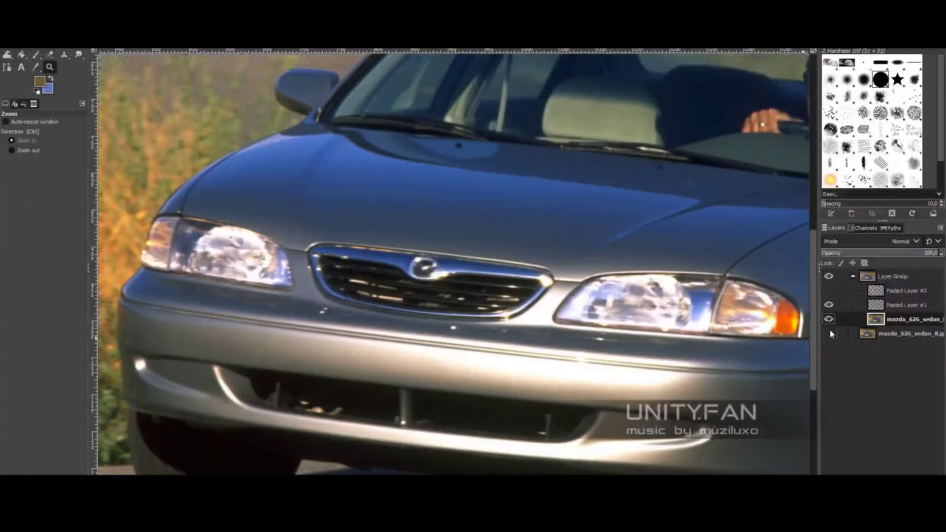
pyautogui.click(828, 305)
pyautogui.moveTo(301, 200); pyautogui.dragTo(560, 353)
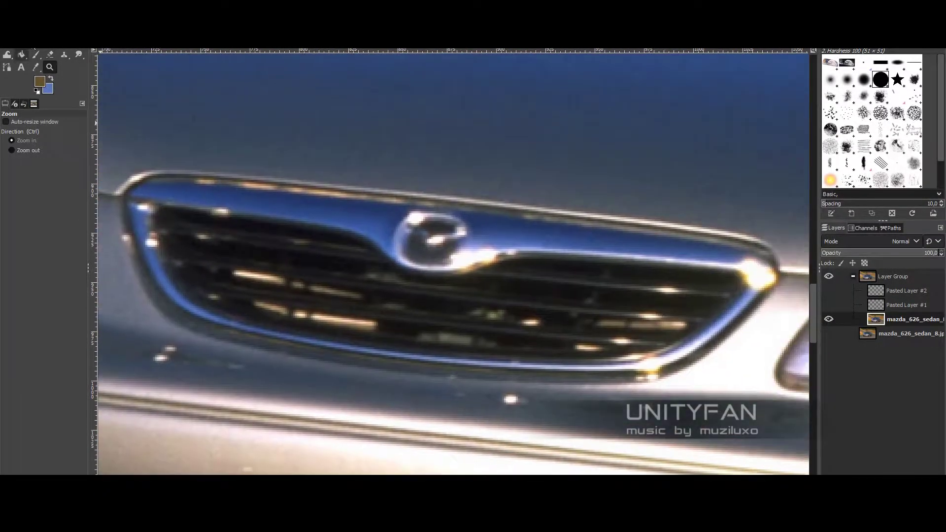
# Outline the grille with Free Select and paste it as a new layer
pyautogui.press('f')
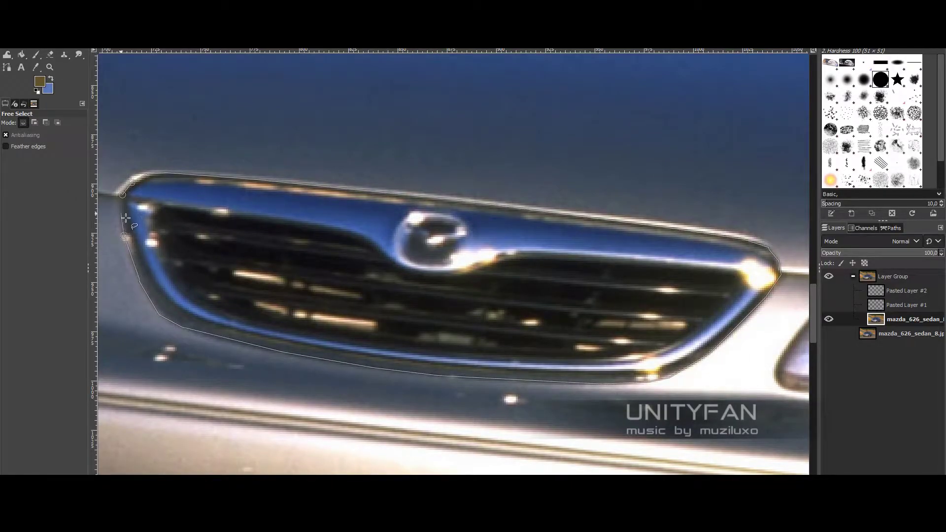
pyautogui.hotkey('ctrl', 'c')
pyautogui.hotkey('ctrl', 'v')
pyautogui.rightClick(910, 358)
pyautogui.click(852, 76)
# Zoom out around the grille and duplicate the grille layer as Pasted Layer copy
pyautogui.press('-')
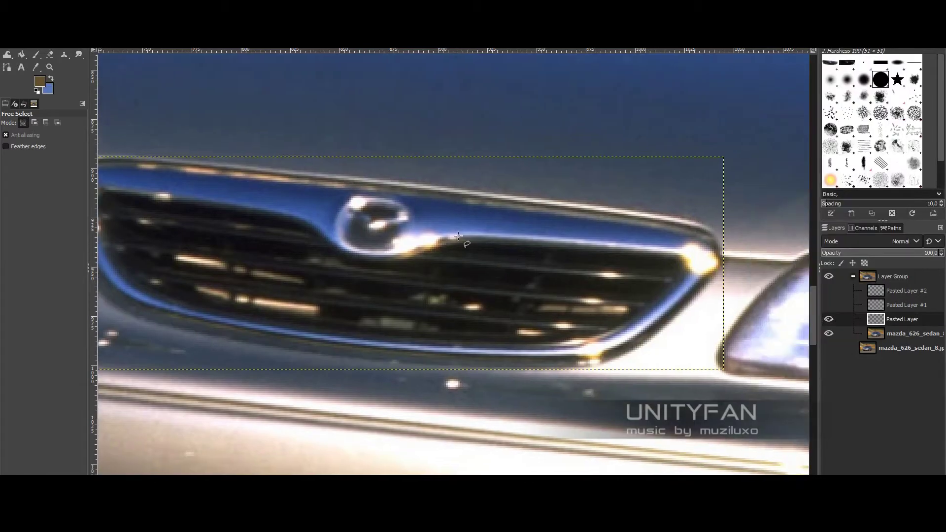
pyautogui.press('z')
pyautogui.keyDown('ctrl'); pyautogui.click(434, 238); pyautogui.keyUp('ctrl')
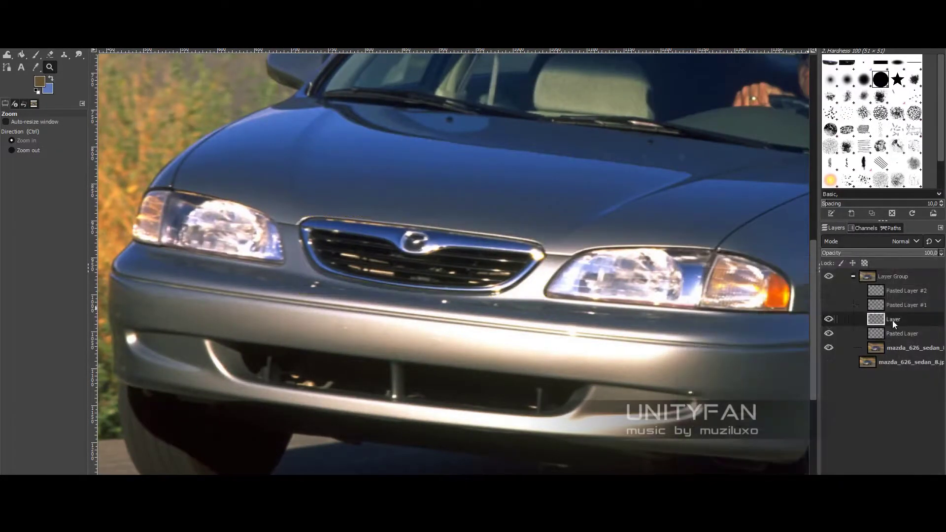
pyautogui.rightClick(891, 320)
pyautogui.click(848, 106)
pyautogui.click(829, 319)
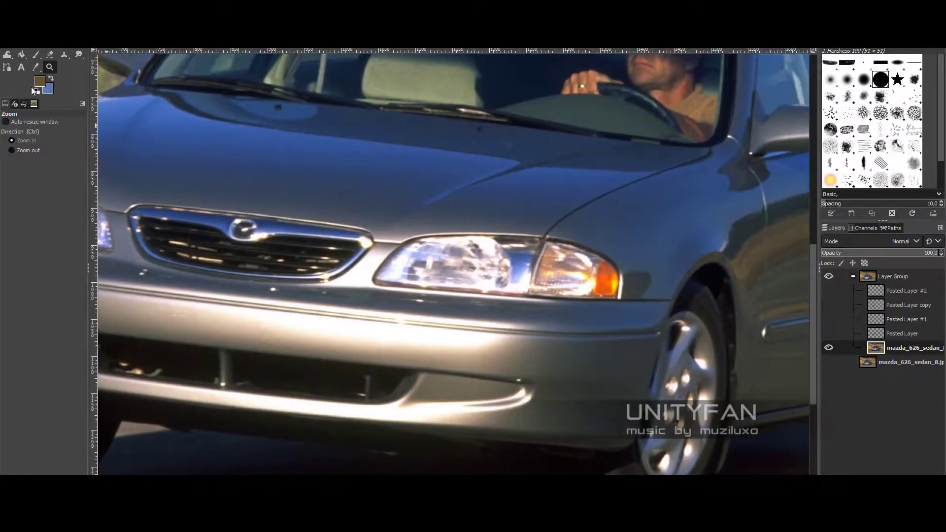
# With Smudge at force 4, smear the headlight's top, left end, and lower edge
pyautogui.click(79, 54)
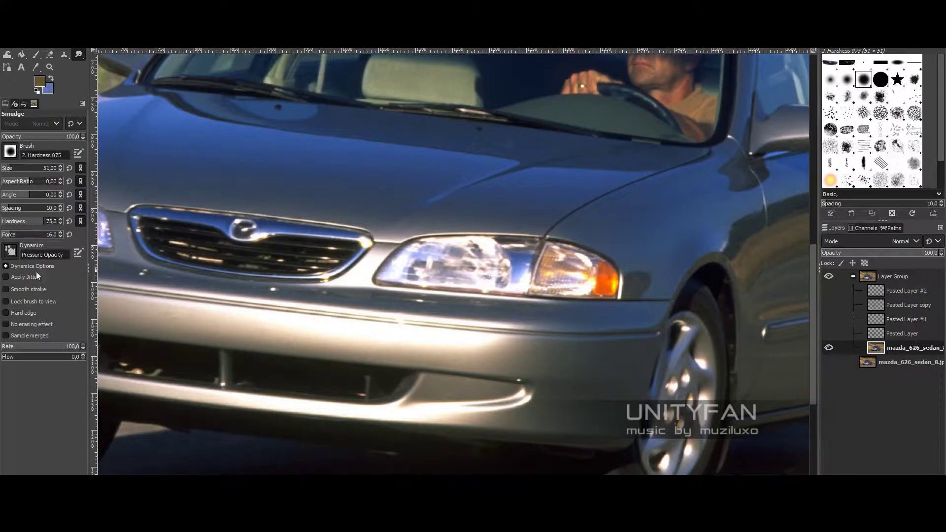
pyautogui.click(7, 236)
pyautogui.moveTo(409, 236)
pyautogui.mouseDown()
pyautogui.moveTo(436, 241)
pyautogui.moveTo(390, 256)
pyautogui.mouseUp()
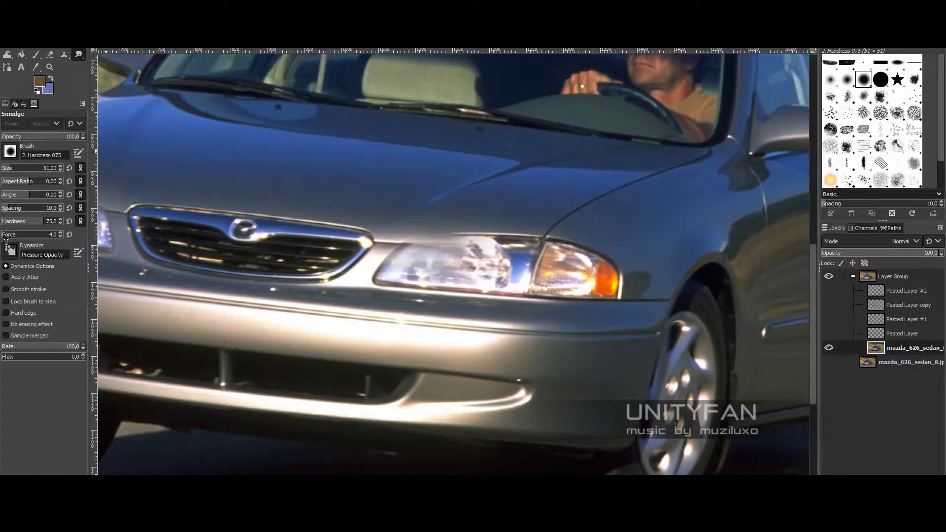
pyautogui.press('2')
pyautogui.moveTo(236, 276); pyautogui.dragTo(186, 265)
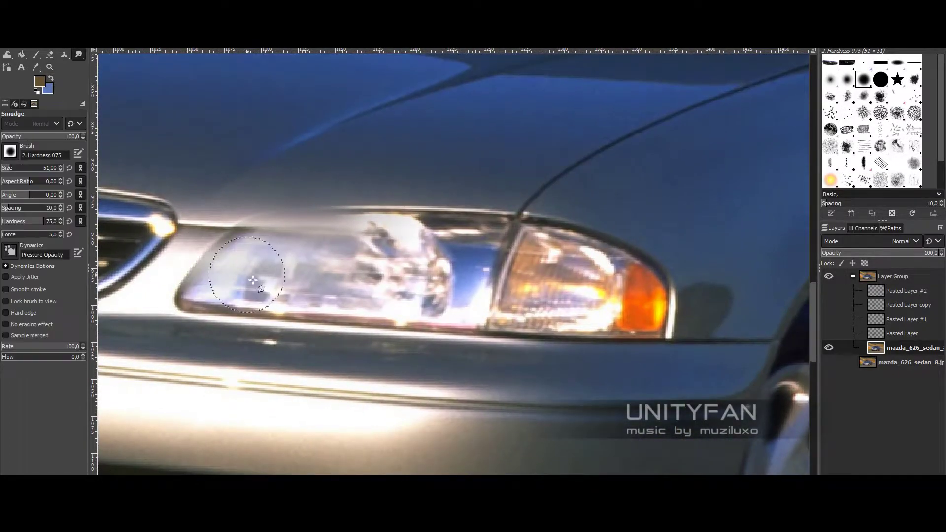
pyautogui.hscroll(-3, 186, 265)
pyautogui.scroll(-1, 185, 265)
pyautogui.moveTo(301, 263)
pyautogui.mouseDown()
pyautogui.moveTo(466, 284)
pyautogui.moveTo(355, 289)
pyautogui.mouseUp()
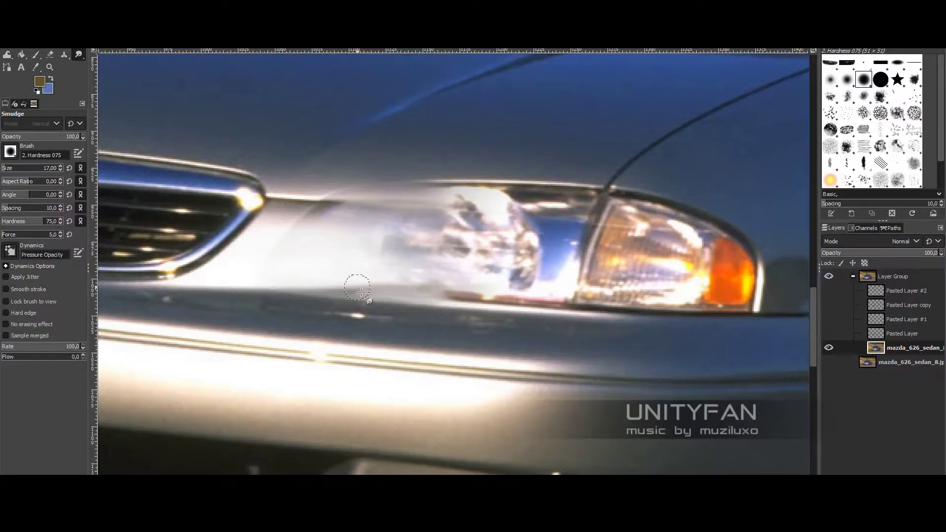
pyautogui.moveTo(492, 299); pyautogui.dragTo(397, 277)
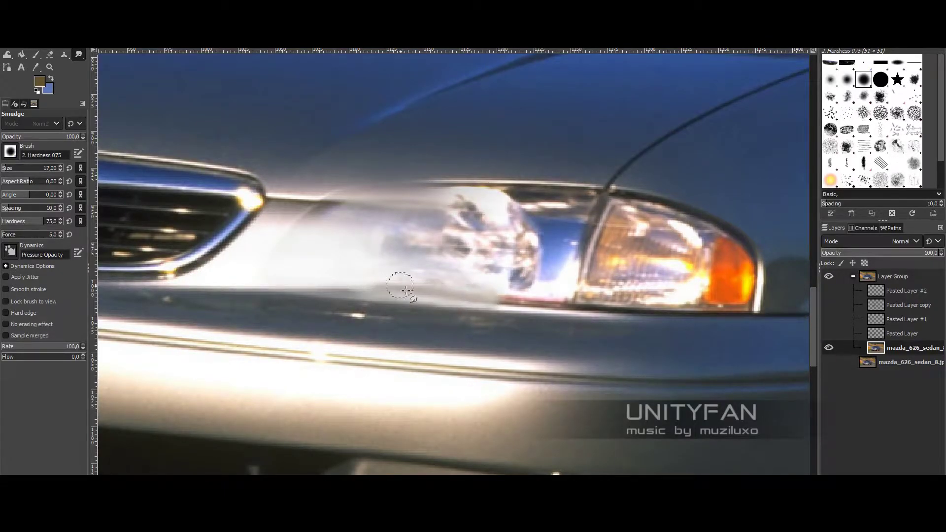
# Smudge the orange indicator and the headlight's bright highlights into the body colour
pyautogui.hscroll(2, 328, 256)
pyautogui.hscroll(3, 539, 269)
pyautogui.moveTo(453, 271)
pyautogui.mouseDown()
pyautogui.moveTo(444, 227)
pyautogui.moveTo(478, 229)
pyautogui.mouseUp()
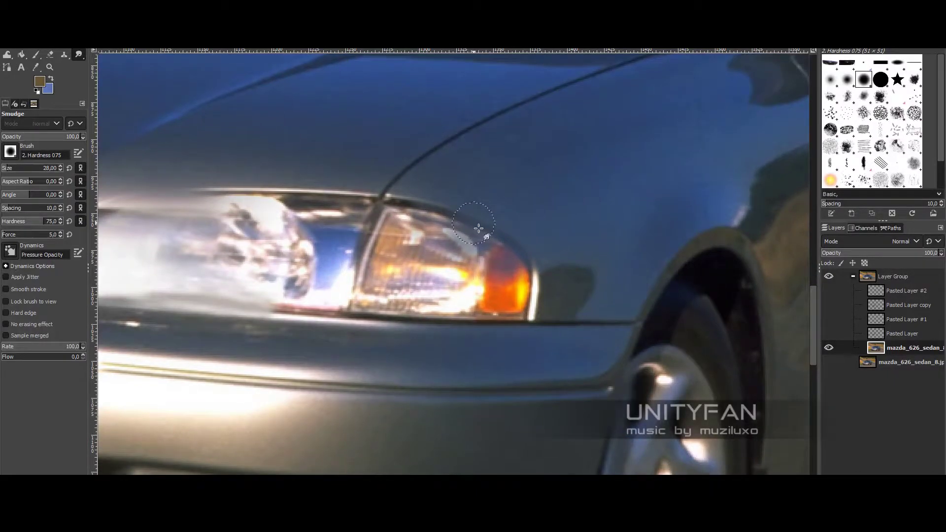
pyautogui.hscroll(3, 436, 269)
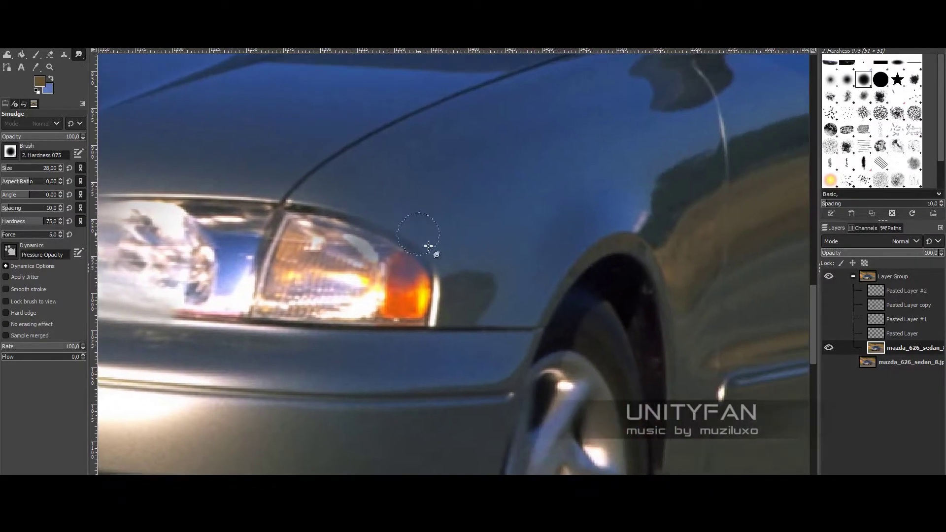
pyautogui.moveTo(431, 258); pyautogui.dragTo(340, 286)
pyautogui.moveTo(419, 241); pyautogui.dragTo(321, 261)
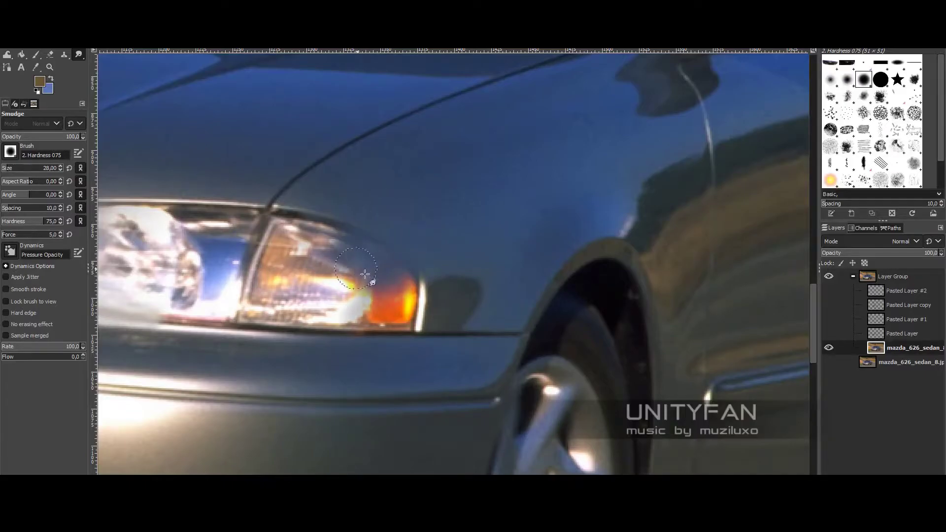
pyautogui.moveTo(414, 266); pyautogui.dragTo(339, 280)
pyautogui.moveTo(434, 254); pyautogui.dragTo(344, 281)
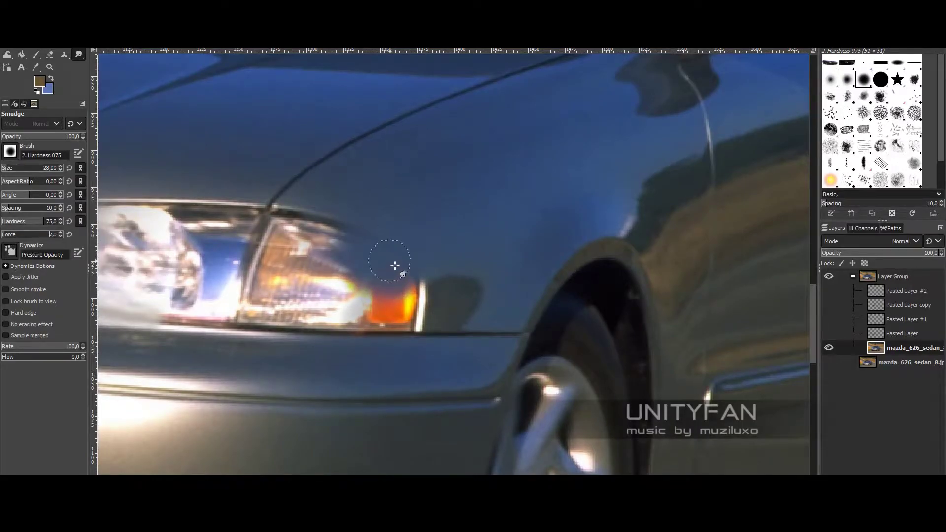
pyautogui.moveTo(291, 221)
pyautogui.mouseDown()
pyautogui.moveTo(281, 246)
pyautogui.moveTo(317, 237)
pyautogui.moveTo(352, 246)
pyautogui.moveTo(329, 274)
pyautogui.moveTo(355, 296)
pyautogui.moveTo(433, 264)
pyautogui.moveTo(368, 257)
pyautogui.mouseUp()
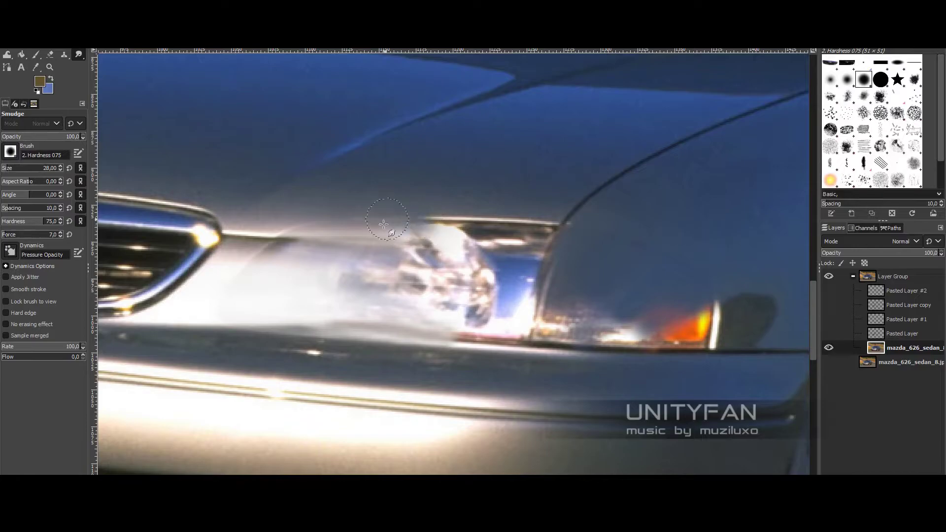
pyautogui.moveTo(420, 232)
pyautogui.mouseDown()
pyautogui.moveTo(525, 218)
pyautogui.moveTo(433, 229)
pyautogui.moveTo(478, 219)
pyautogui.moveTo(547, 224)
pyautogui.moveTo(514, 251)
pyautogui.moveTo(414, 232)
pyautogui.moveTo(412, 296)
pyautogui.moveTo(362, 319)
pyautogui.moveTo(285, 377)
pyautogui.moveTo(226, 274)
pyautogui.moveTo(306, 257)
pyautogui.moveTo(264, 225)
pyautogui.moveTo(355, 268)
pyautogui.moveTo(493, 281)
pyautogui.moveTo(519, 300)
pyautogui.moveTo(498, 320)
pyautogui.moveTo(521, 323)
pyautogui.moveTo(498, 338)
pyautogui.moveTo(275, 302)
pyautogui.moveTo(374, 317)
pyautogui.moveTo(404, 304)
pyautogui.moveTo(524, 306)
pyautogui.moveTo(493, 285)
pyautogui.moveTo(378, 295)
pyautogui.mouseUp()
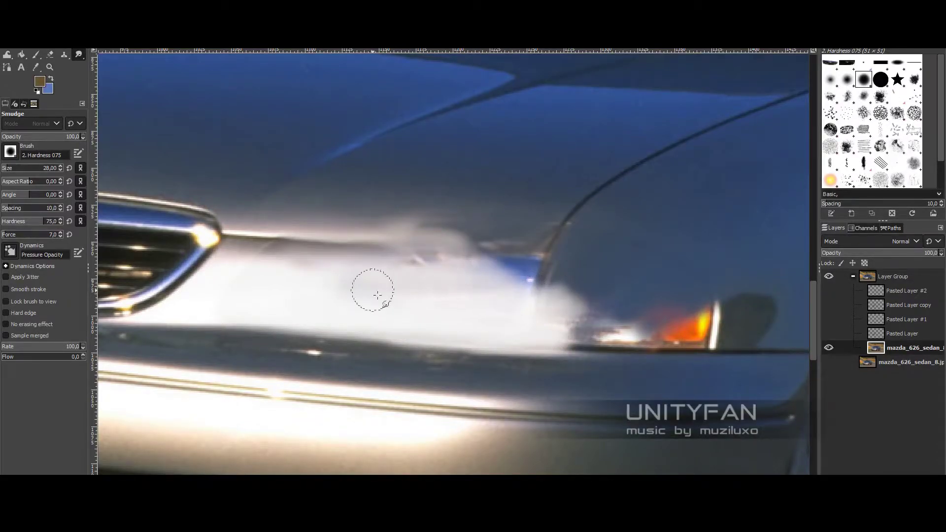
# Push the white smear into the orange indicator using a harder, smaller smudge brush
pyautogui.moveTo(511, 296)
pyautogui.mouseDown()
pyautogui.moveTo(562, 298)
pyautogui.moveTo(586, 310)
pyautogui.moveTo(579, 325)
pyautogui.moveTo(611, 321)
pyautogui.mouseUp()
pyautogui.hscroll(5, 611, 322)
pyautogui.hscroll(-3, 592, 323)
pyautogui.hscroll(3, 576, 324)
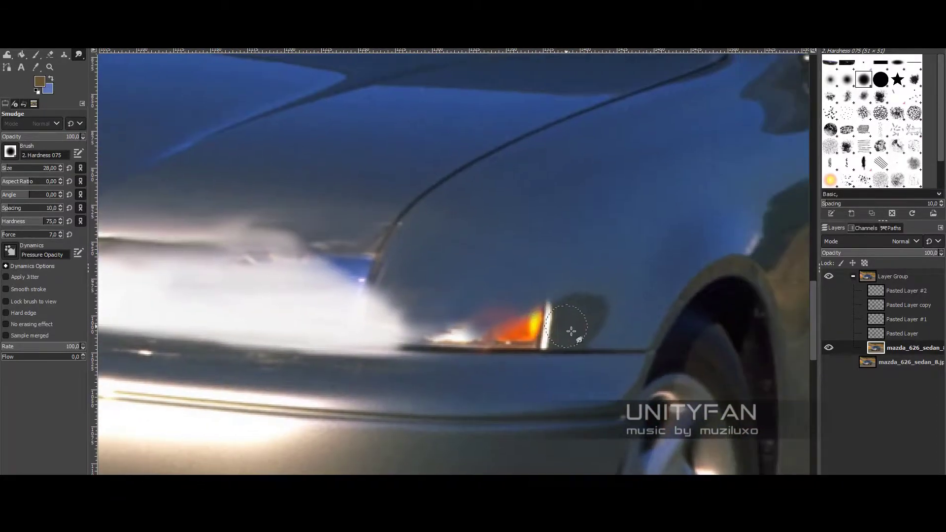
pyautogui.press('.')
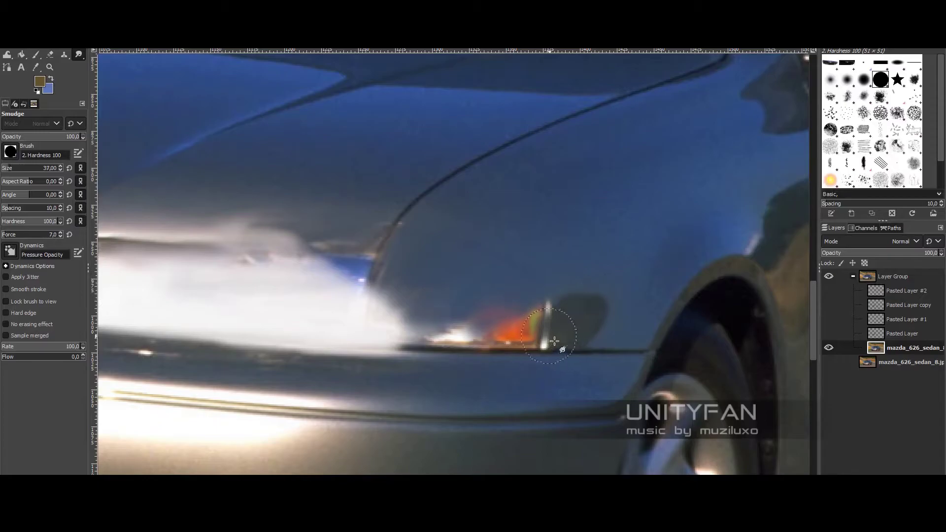
pyautogui.press('[')
pyautogui.moveTo(564, 319); pyautogui.dragTo(550, 343)
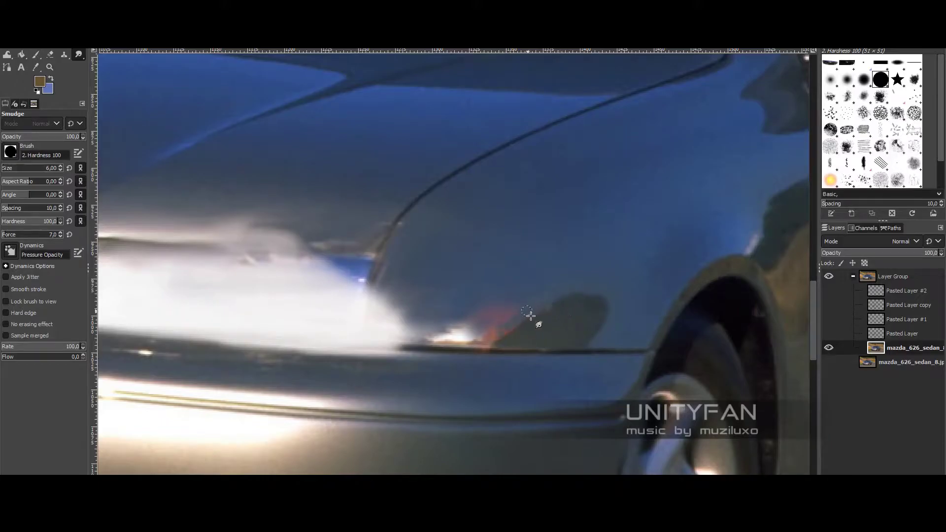
# Blend the white haze into the blue patch
pyautogui.hscroll(-1, 508, 334)
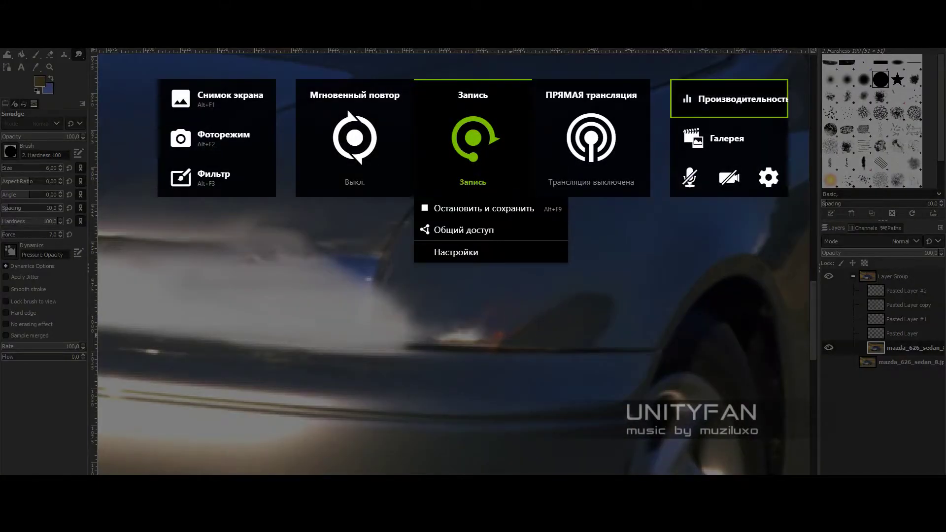
pyautogui.scroll(2, 360, 256)
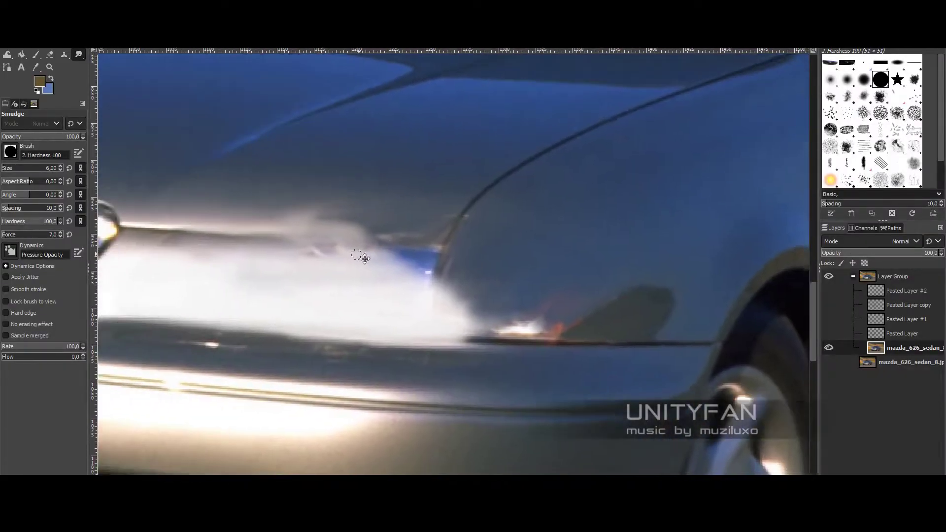
pyautogui.hscroll(-5, 289, 304)
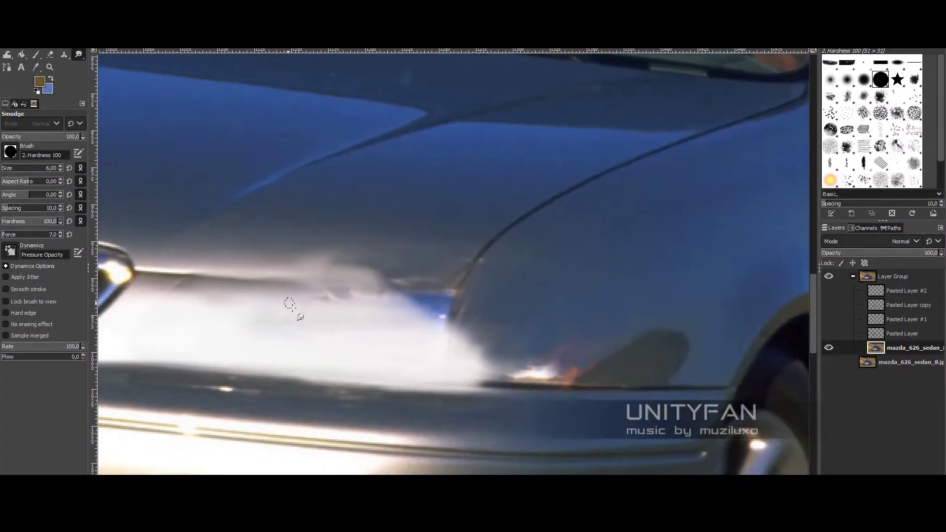
pyautogui.hscroll(-10, 274, 309)
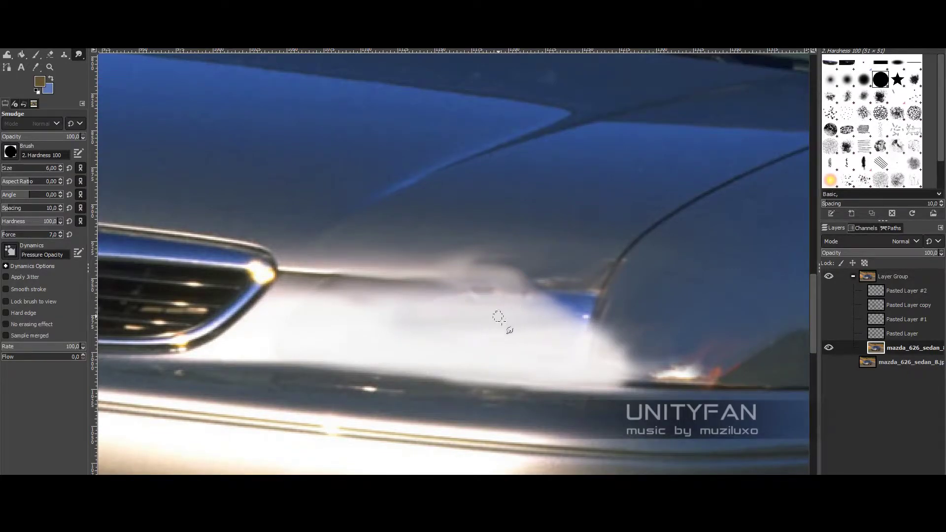
pyautogui.moveTo(546, 318)
pyautogui.mouseDown()
pyautogui.moveTo(585, 301)
pyautogui.moveTo(596, 326)
pyautogui.mouseUp()
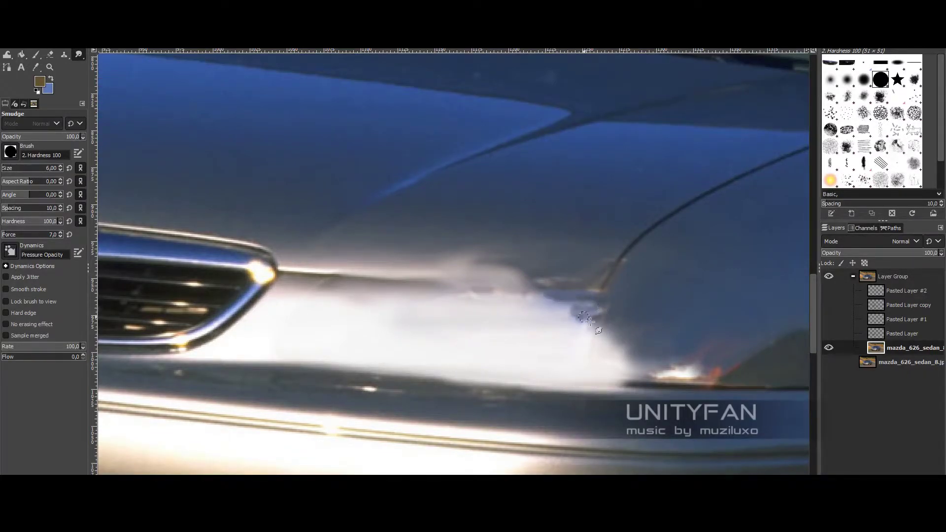
# Smudge the blue patch with the soft brush, then the orange glow with a small hard brush
pyautogui.hscroll(8, 533, 324)
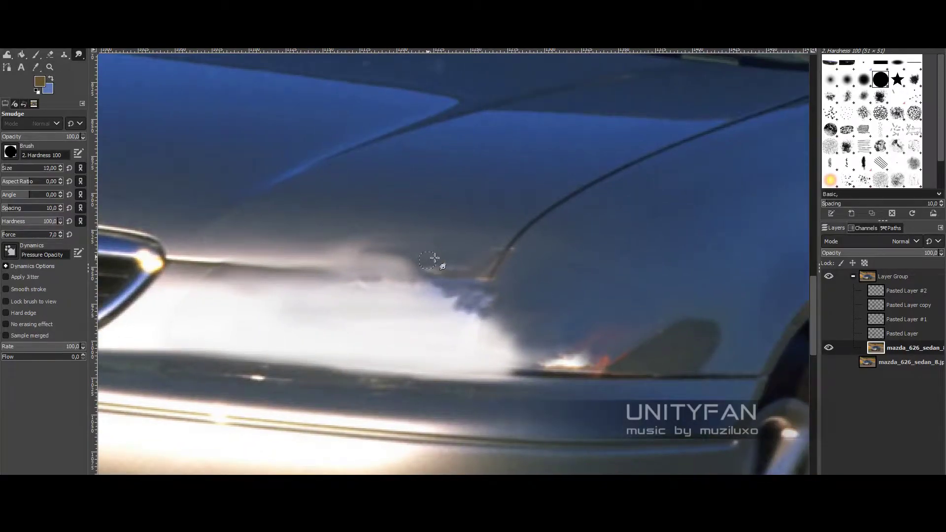
pyautogui.click(863, 79)
pyautogui.moveTo(513, 288)
pyautogui.mouseDown()
pyautogui.moveTo(481, 337)
pyautogui.moveTo(460, 312)
pyautogui.moveTo(369, 270)
pyautogui.moveTo(327, 295)
pyautogui.moveTo(363, 270)
pyautogui.moveTo(377, 288)
pyautogui.moveTo(448, 281)
pyautogui.moveTo(469, 327)
pyautogui.moveTo(517, 340)
pyautogui.mouseUp()
pyautogui.press('.')
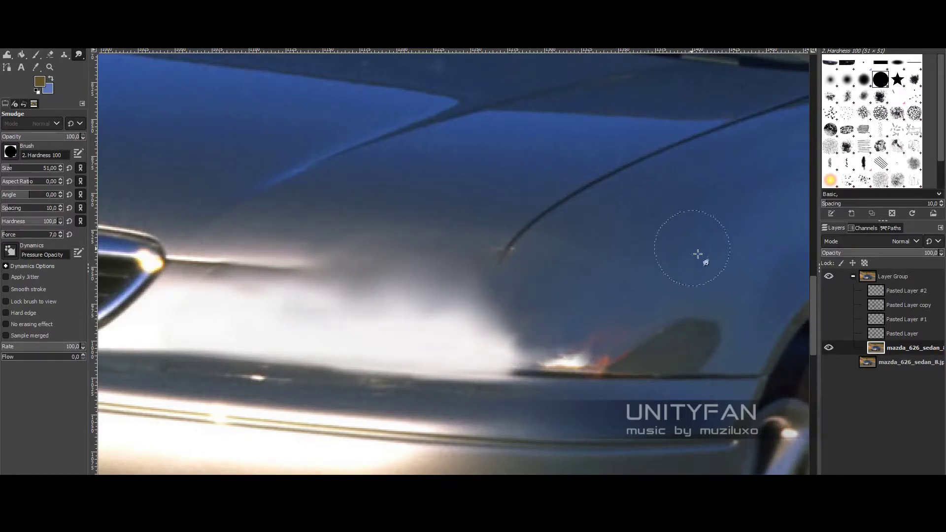
pyautogui.press('[')
pyautogui.moveTo(608, 362); pyautogui.dragTo(522, 366)
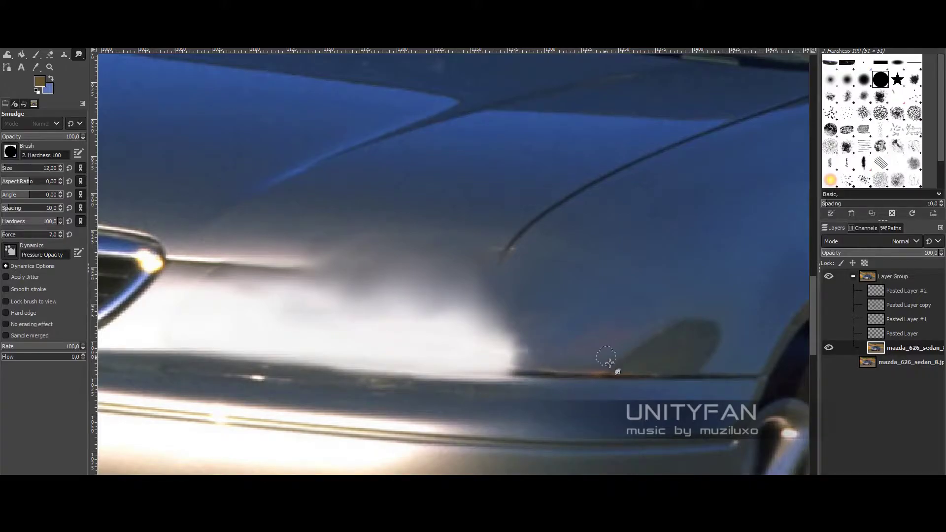
# Reselect Smudge, blend the bright haze edge, and zoom out to check the whole car
pyautogui.press('p')
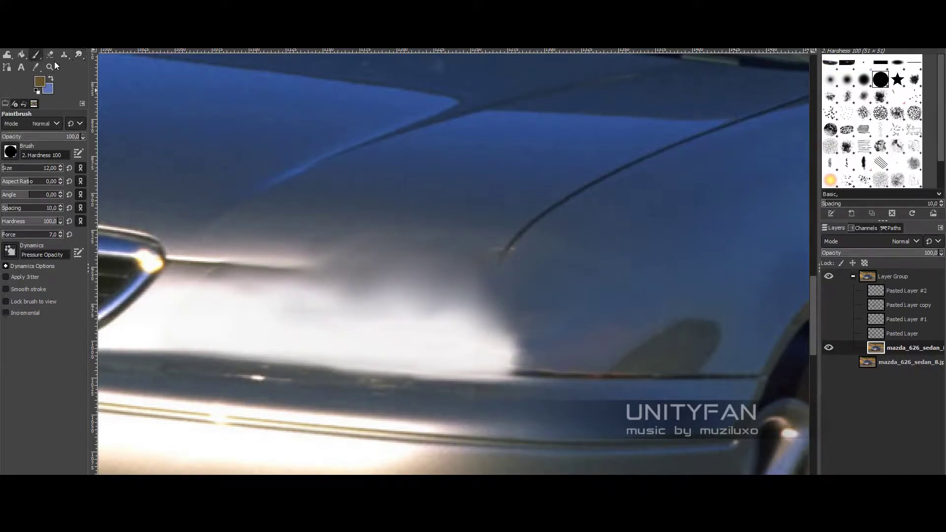
pyautogui.click(82, 57)
pyautogui.moveTo(529, 344)
pyautogui.mouseDown()
pyautogui.moveTo(513, 327)
pyautogui.moveTo(506, 348)
pyautogui.moveTo(506, 338)
pyautogui.moveTo(480, 340)
pyautogui.mouseUp()
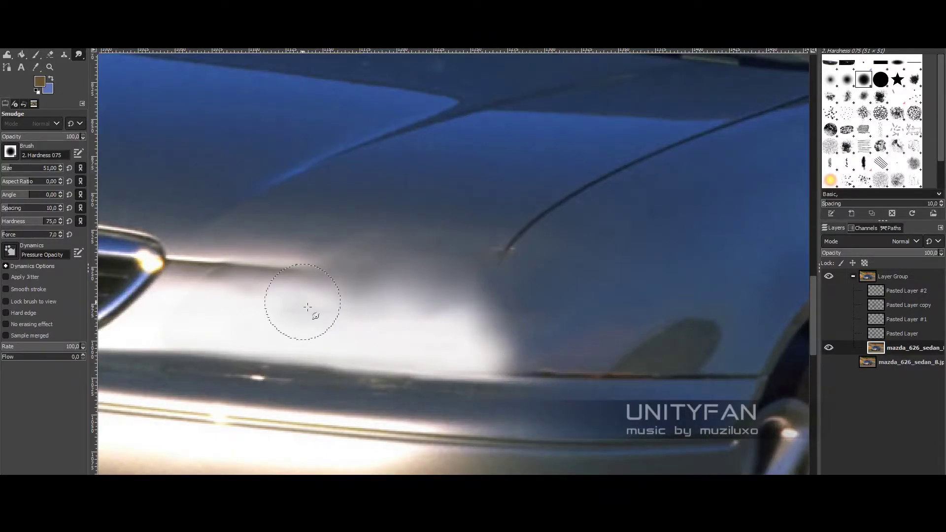
pyautogui.press('-')
pyautogui.press('z')
pyautogui.hotkey('shift', 'ctrl', 'j')
pyautogui.click(451, 311)
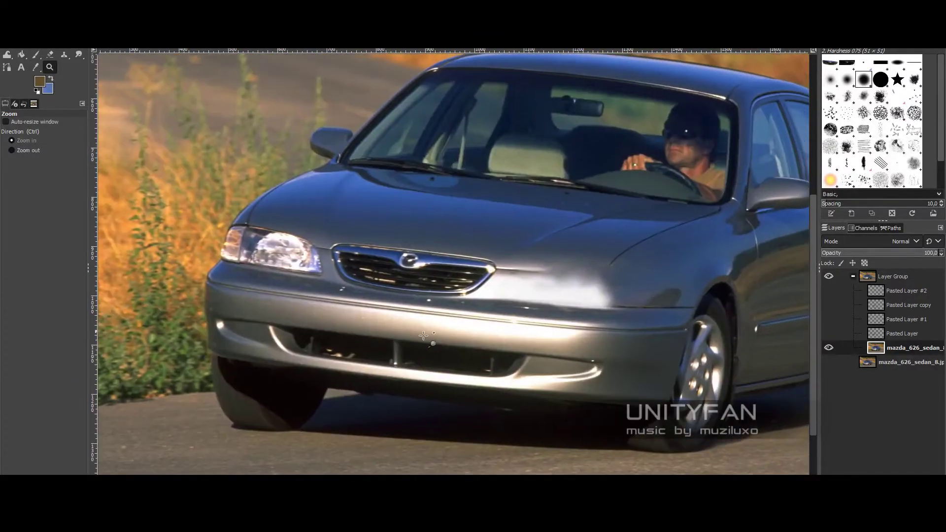
pyautogui.moveTo(451, 310); pyautogui.dragTo(386, 340)
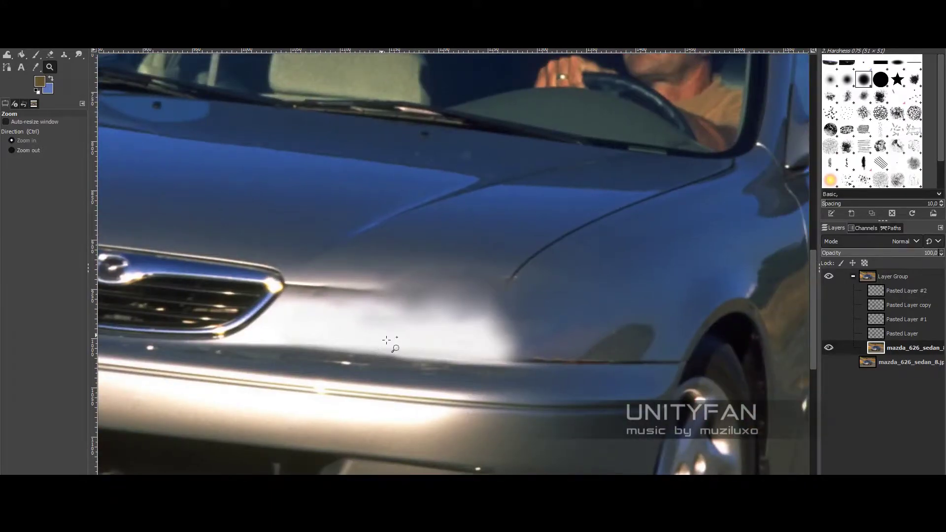
# Darken and blend the haze edge into the grey bodywork
pyautogui.press('s')
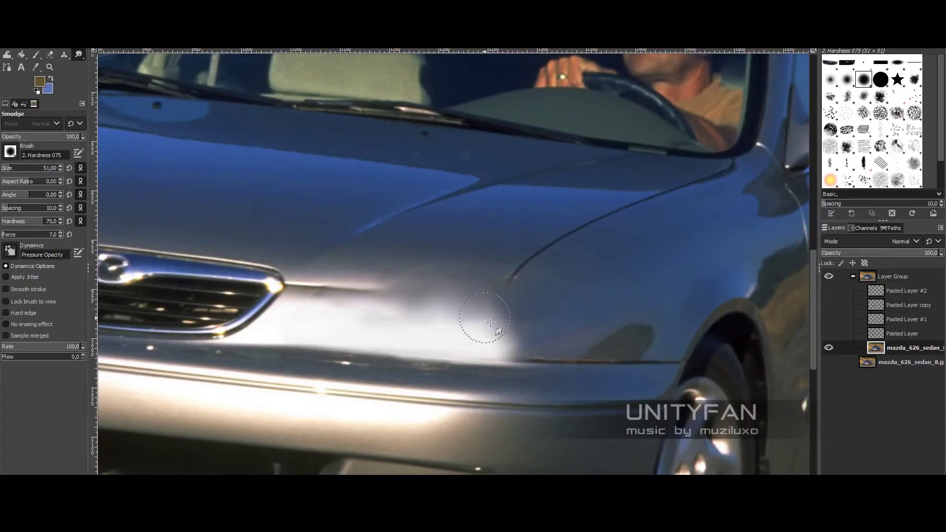
pyautogui.moveTo(490, 322); pyautogui.dragTo(461, 336)
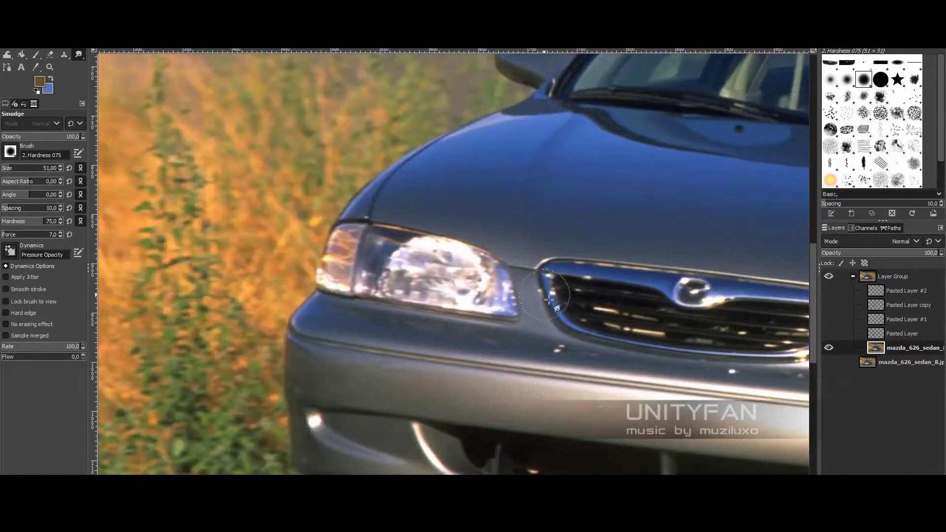
pyautogui.press('f')
pyautogui.press('+')
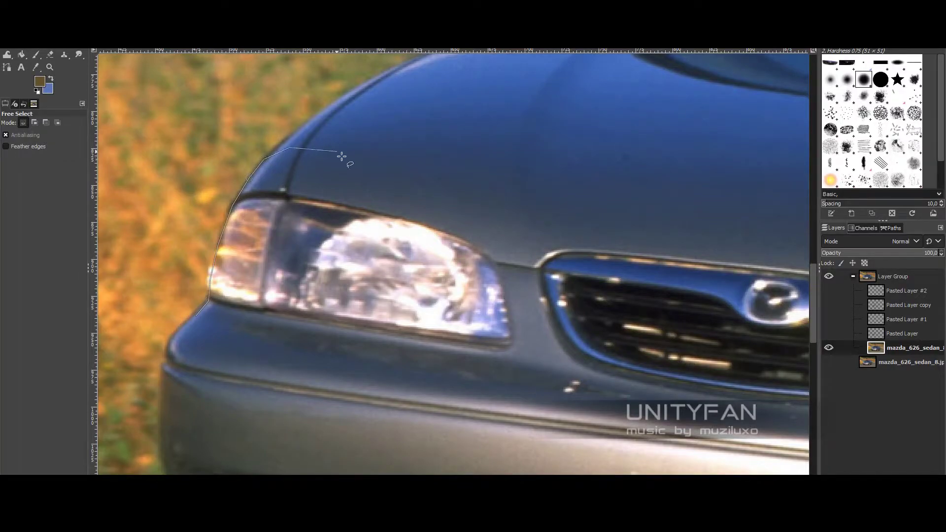
# Close the outline around the left headlight, smudge its interior and edges away, then deselect
pyautogui.click(196, 316)
pyautogui.press('Return')
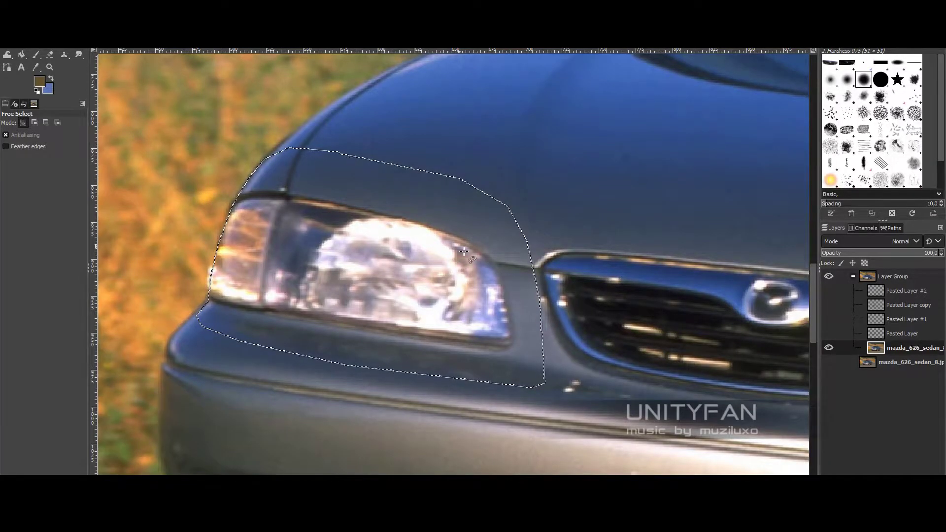
pyautogui.press('s')
pyautogui.moveTo(434, 242)
pyautogui.mouseDown()
pyautogui.moveTo(388, 267)
pyautogui.moveTo(279, 211)
pyautogui.moveTo(246, 246)
pyautogui.moveTo(325, 217)
pyautogui.moveTo(461, 261)
pyautogui.moveTo(540, 345)
pyautogui.moveTo(413, 295)
pyautogui.moveTo(439, 291)
pyautogui.moveTo(519, 349)
pyautogui.moveTo(422, 338)
pyautogui.moveTo(518, 327)
pyautogui.moveTo(508, 341)
pyautogui.mouseUp()
pyautogui.moveTo(403, 315)
pyautogui.mouseDown()
pyautogui.moveTo(295, 291)
pyautogui.moveTo(320, 266)
pyautogui.moveTo(301, 247)
pyautogui.moveTo(255, 245)
pyautogui.moveTo(289, 281)
pyautogui.moveTo(275, 313)
pyautogui.moveTo(253, 310)
pyautogui.moveTo(232, 284)
pyautogui.moveTo(327, 317)
pyautogui.moveTo(391, 302)
pyautogui.moveTo(359, 295)
pyautogui.mouseUp()
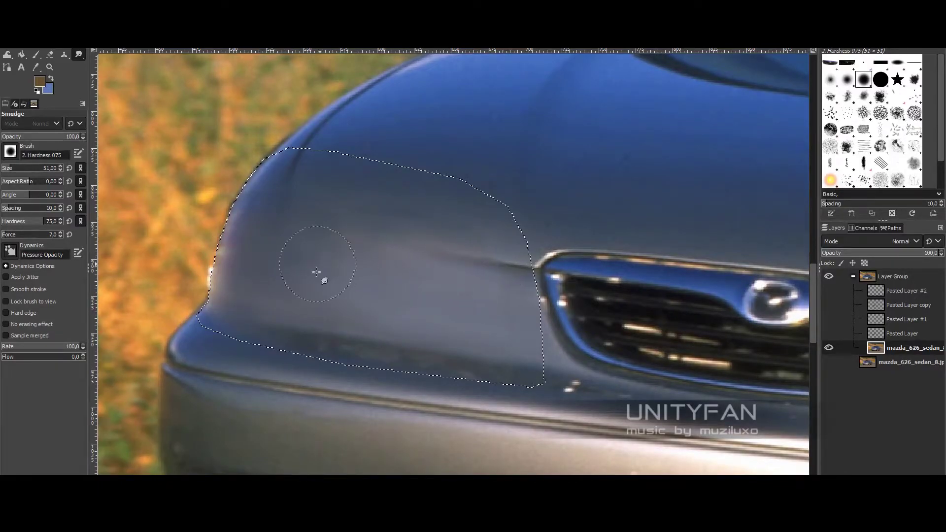
pyautogui.moveTo(316, 272)
pyautogui.mouseDown()
pyautogui.moveTo(232, 261)
pyautogui.moveTo(211, 333)
pyautogui.moveTo(380, 363)
pyautogui.mouseUp()
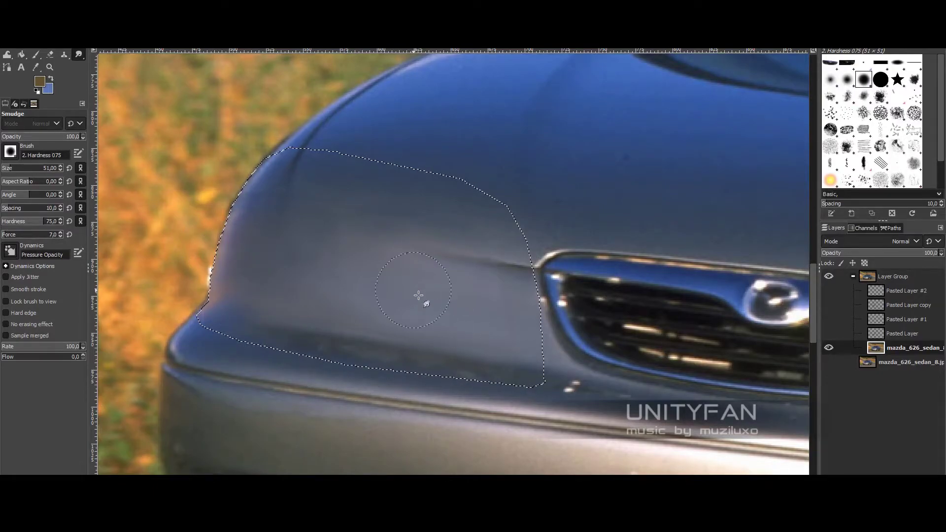
pyautogui.press('z')
pyautogui.keyDown('ctrl'); pyautogui.click(419, 295); pyautogui.keyUp('ctrl')
pyautogui.hotkey('ctrl', 'shift', 'a')
# Zoom in on the grille and outline the area around it with Free Select
pyautogui.keyDown('ctrl'); pyautogui.click(482, 282); pyautogui.keyUp('ctrl')
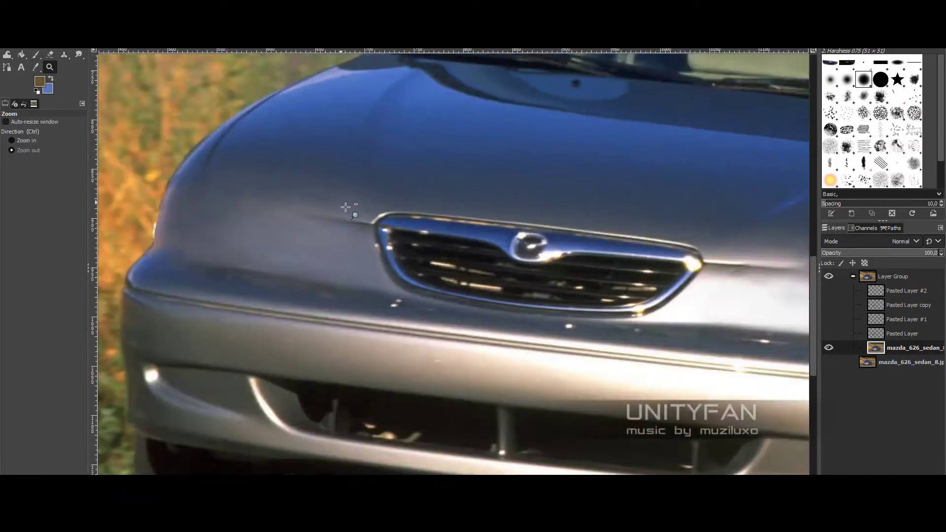
pyautogui.keyDown('ctrl'); pyautogui.click(345, 206); pyautogui.keyUp('ctrl')
pyautogui.click(520, 389)
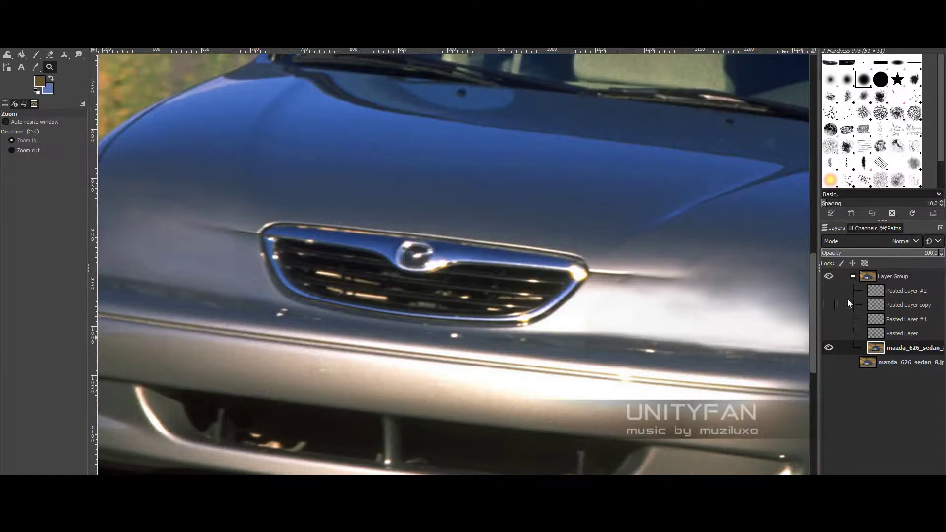
pyautogui.click(312, 323)
pyautogui.press('f')
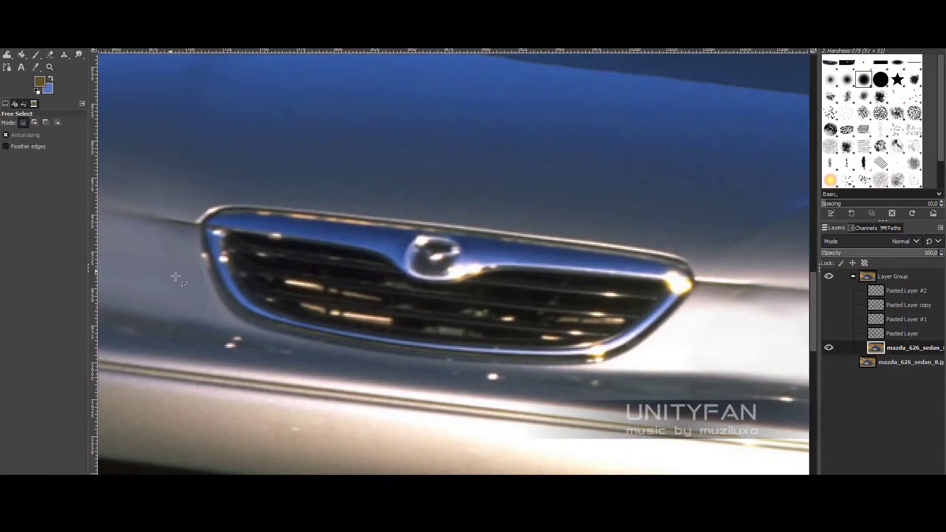
pyautogui.moveTo(175, 276)
pyautogui.mouseDown()
pyautogui.moveTo(557, 182)
pyautogui.moveTo(749, 316)
pyautogui.mouseUp()
pyautogui.moveTo(636, 407); pyautogui.dragTo(190, 347)
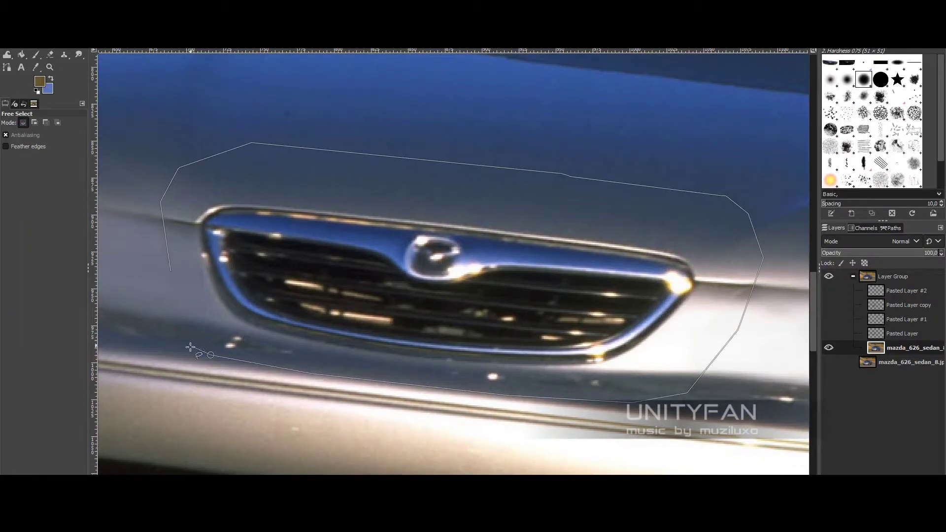
pyautogui.press('Return')
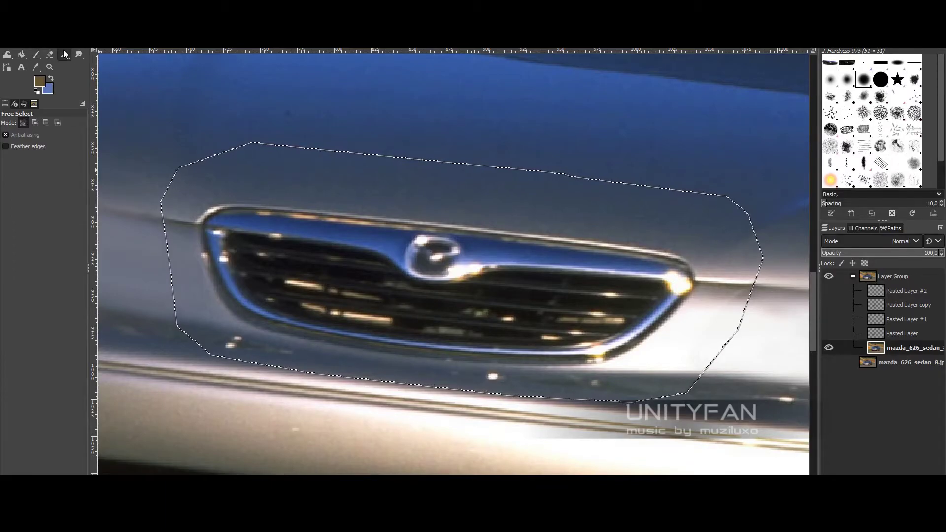
# Smudge away the grille's chrome rim and dark interior with a slightly larger brush
pyautogui.press('s')
pyautogui.moveTo(242, 201); pyautogui.dragTo(310, 217)
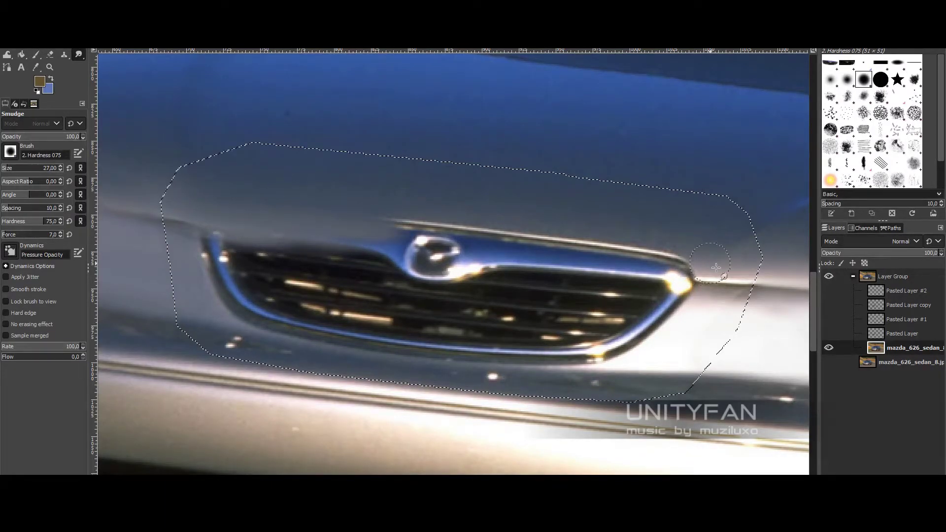
pyautogui.moveTo(716, 267); pyautogui.dragTo(548, 250)
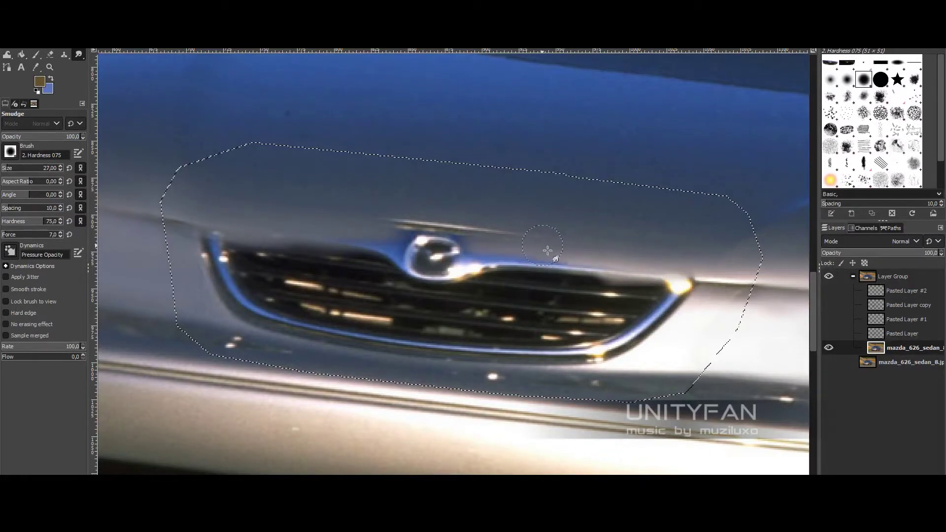
pyautogui.moveTo(683, 295); pyautogui.dragTo(493, 335)
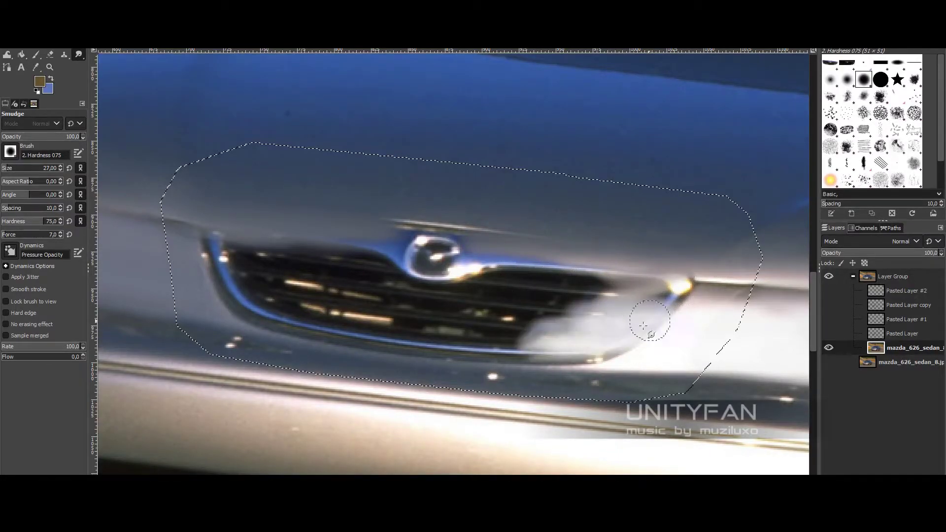
pyautogui.moveTo(193, 267)
pyautogui.mouseDown()
pyautogui.moveTo(220, 298)
pyautogui.moveTo(264, 272)
pyautogui.mouseUp()
pyautogui.press(']')
pyautogui.press(']')
pyautogui.press(']')
pyautogui.moveTo(285, 308)
pyautogui.mouseDown()
pyautogui.moveTo(421, 340)
pyautogui.moveTo(570, 327)
pyautogui.moveTo(591, 338)
pyautogui.moveTo(453, 327)
pyautogui.moveTo(676, 295)
pyautogui.moveTo(506, 296)
pyautogui.moveTo(269, 252)
pyautogui.moveTo(634, 221)
pyautogui.moveTo(433, 249)
pyautogui.moveTo(641, 276)
pyautogui.moveTo(455, 233)
pyautogui.moveTo(542, 269)
pyautogui.moveTo(384, 256)
pyautogui.moveTo(454, 266)
pyautogui.moveTo(335, 300)
pyautogui.moveTo(562, 321)
pyautogui.moveTo(434, 300)
pyautogui.moveTo(411, 338)
pyautogui.moveTo(415, 322)
pyautogui.moveTo(401, 317)
pyautogui.moveTo(433, 295)
pyautogui.mouseUp()
# Zoom out and, with smudge size 63, spread the grey patch over the bright highlight
pyautogui.press('z')
pyautogui.click(472, 257)
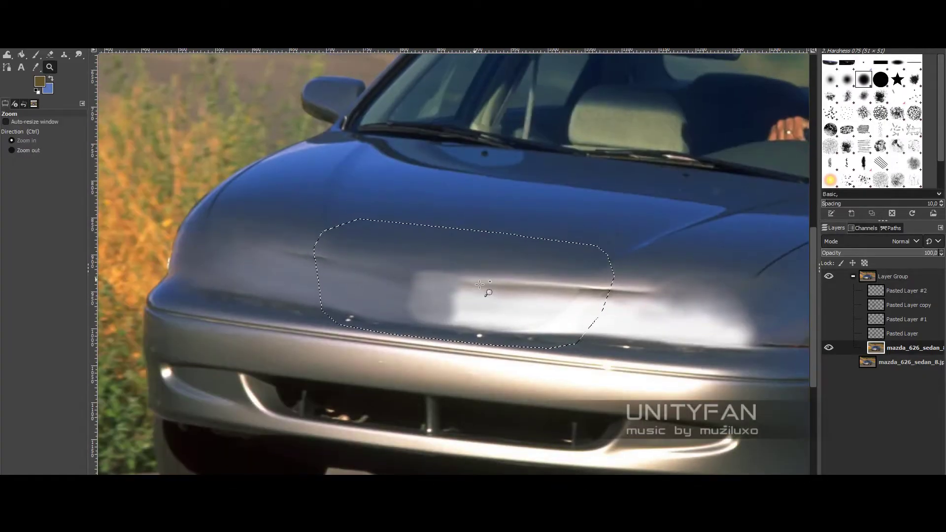
pyautogui.click(76, 55)
pyautogui.press(']')
pyautogui.press(']')
pyautogui.press(']')
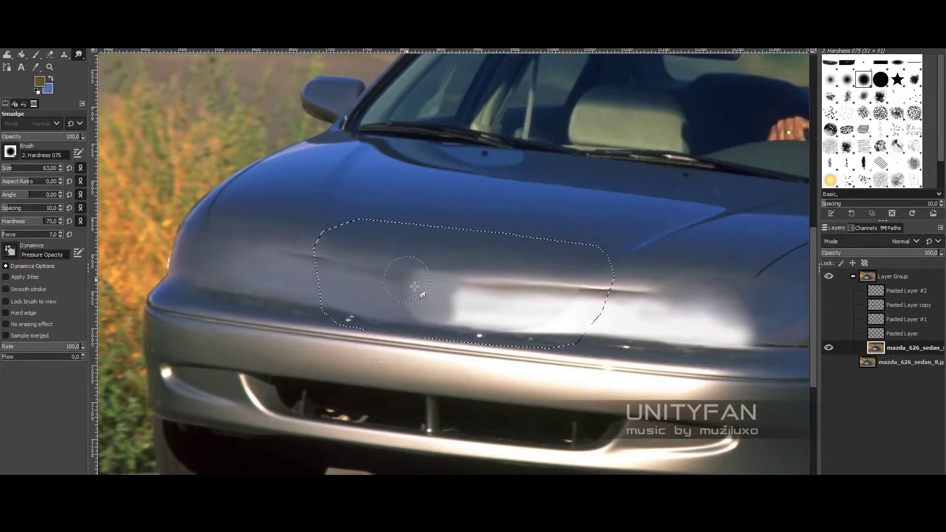
pyautogui.moveTo(455, 314)
pyautogui.mouseDown()
pyautogui.moveTo(436, 326)
pyautogui.moveTo(419, 320)
pyautogui.moveTo(442, 274)
pyautogui.moveTo(410, 271)
pyautogui.mouseUp()
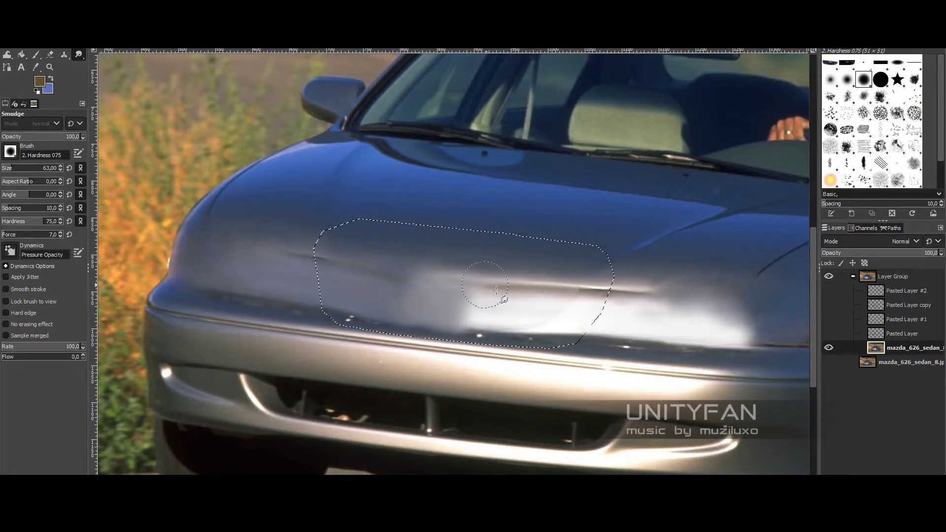
pyautogui.moveTo(496, 290)
pyautogui.mouseDown()
pyautogui.moveTo(401, 300)
pyautogui.moveTo(506, 322)
pyautogui.mouseUp()
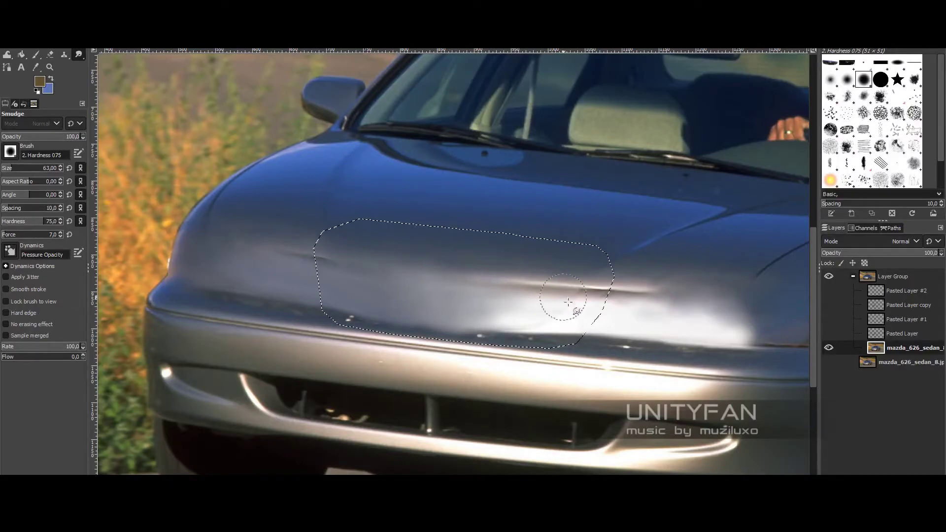
# Zoom in and, with a smaller brush, smear the bright lower-right streaks into the hood
pyautogui.press('z')
pyautogui.click(430, 322)
pyautogui.press('p')
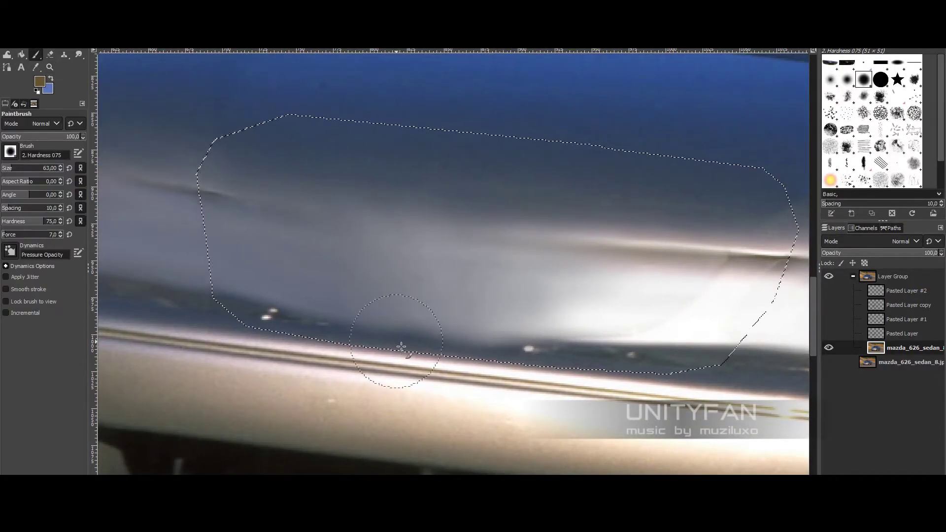
pyautogui.press('[')
pyautogui.press('[')
pyautogui.press('[')
pyautogui.press('s')
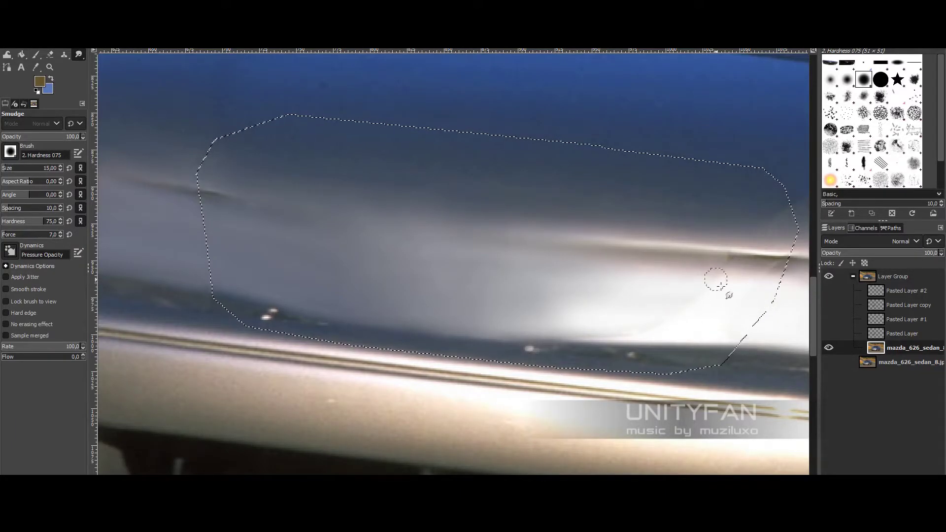
pyautogui.moveTo(666, 321)
pyautogui.mouseDown()
pyautogui.moveTo(718, 317)
pyautogui.moveTo(570, 332)
pyautogui.moveTo(591, 345)
pyautogui.mouseUp()
pyautogui.moveTo(737, 260)
pyautogui.mouseDown()
pyautogui.moveTo(676, 302)
pyautogui.moveTo(553, 317)
pyautogui.moveTo(603, 349)
pyautogui.mouseUp()
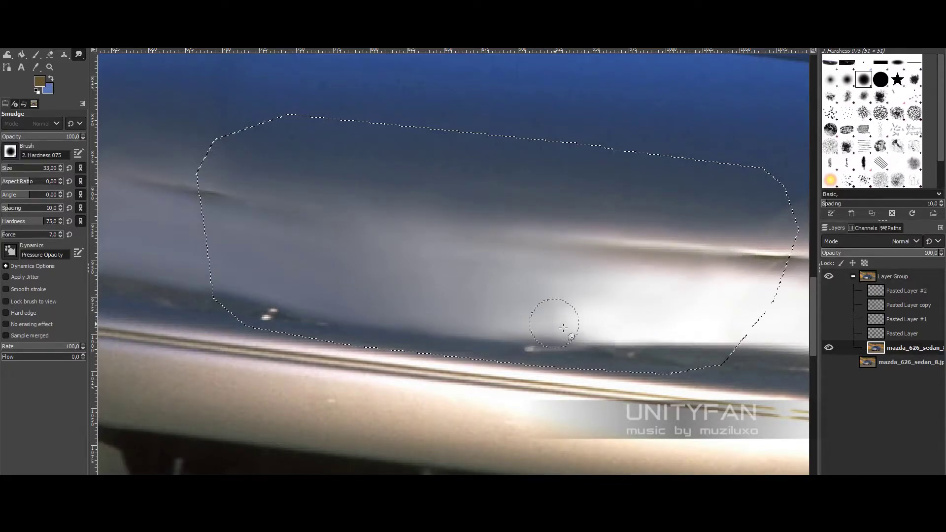
# Zoom to 100% and make Pasted Layer #2 and Pasted Layer copy visible again
pyautogui.press('z')
pyautogui.press('1')
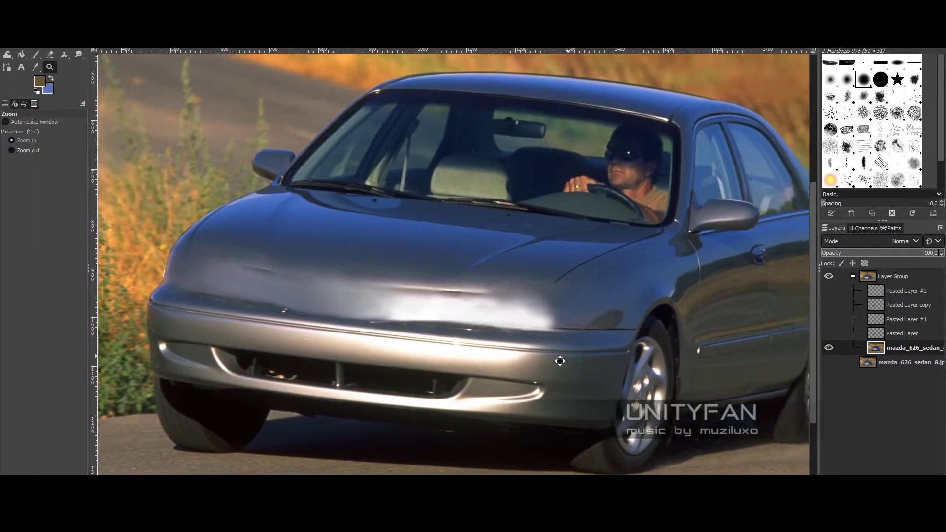
pyautogui.click(827, 292)
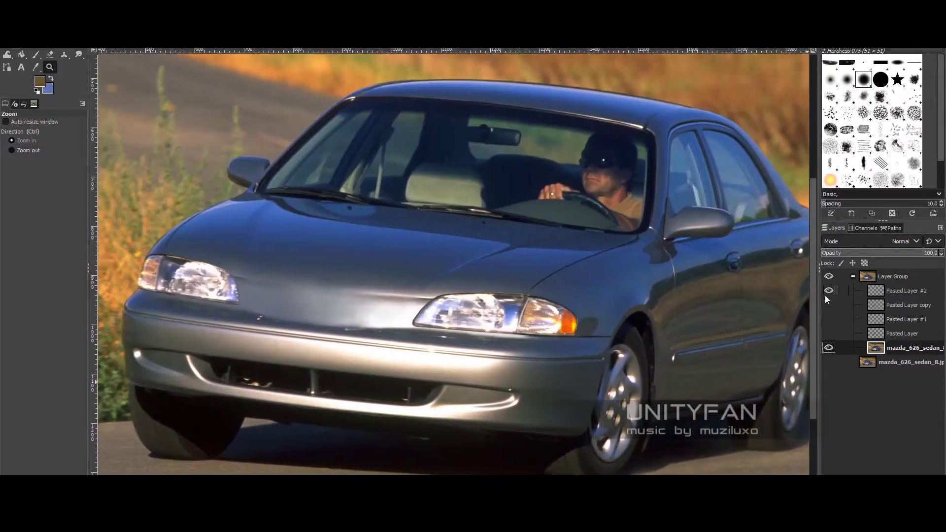
pyautogui.click(902, 290)
# Free-select the area above the right headlight
pyautogui.press('f')
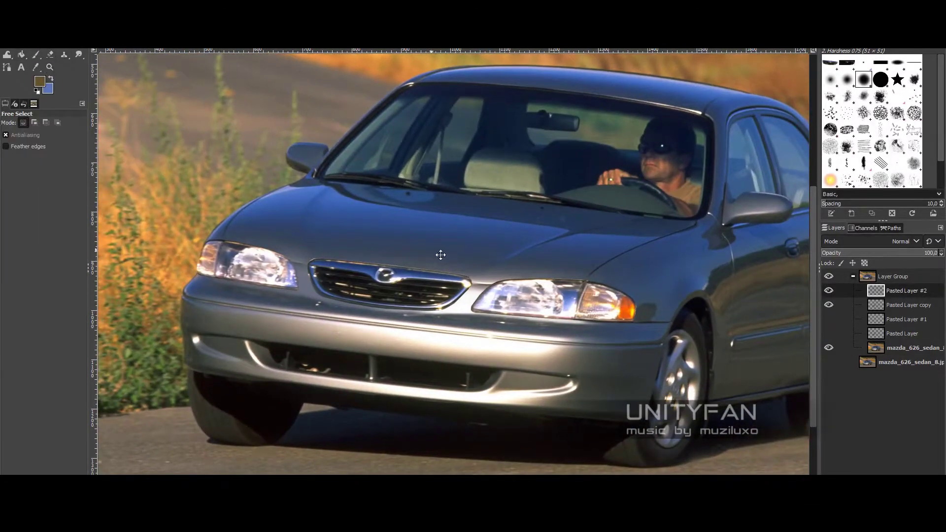
pyautogui.press('+')
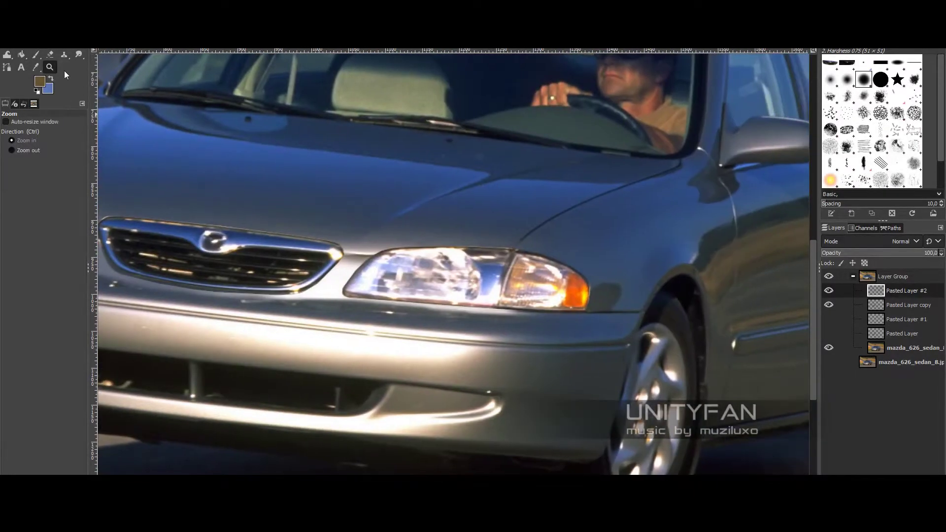
pyautogui.click(362, 257)
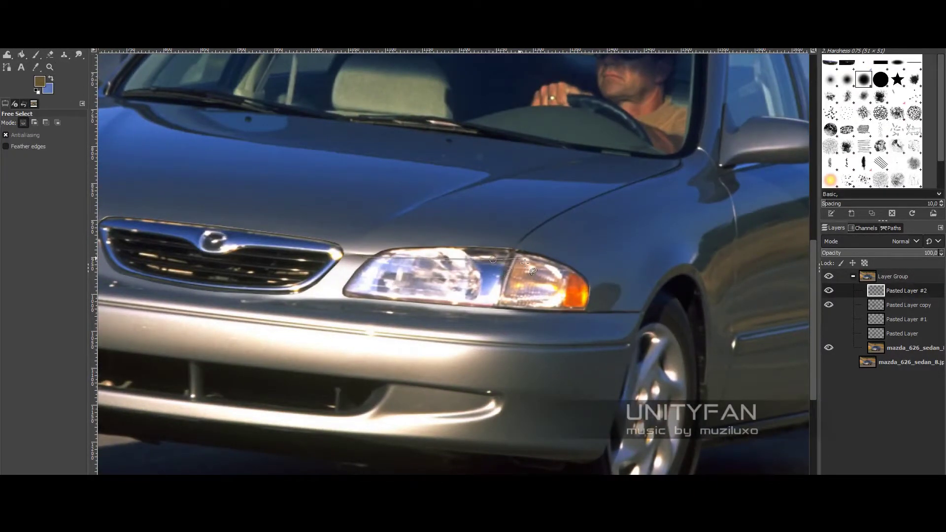
pyautogui.click(520, 213)
pyautogui.click(365, 215)
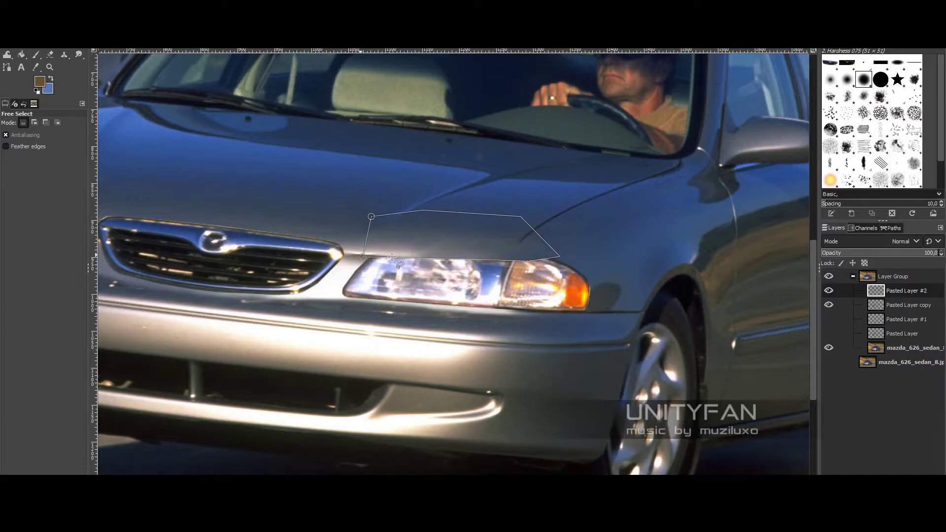
pyautogui.click(362, 257)
# Zoom back in on the right headlight and outline the hood area above it
pyautogui.press('z')
pyautogui.hotkey('shift', 'ctrl', 'j')
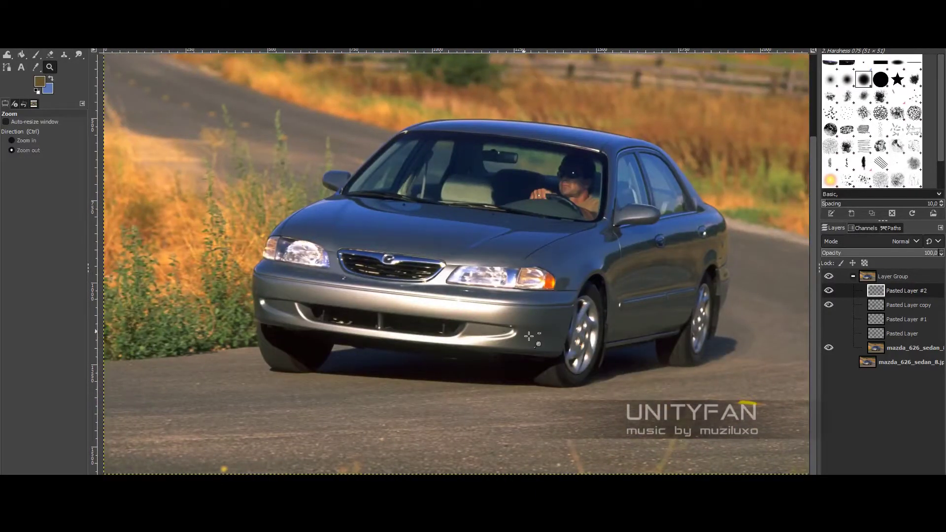
pyautogui.click(485, 261)
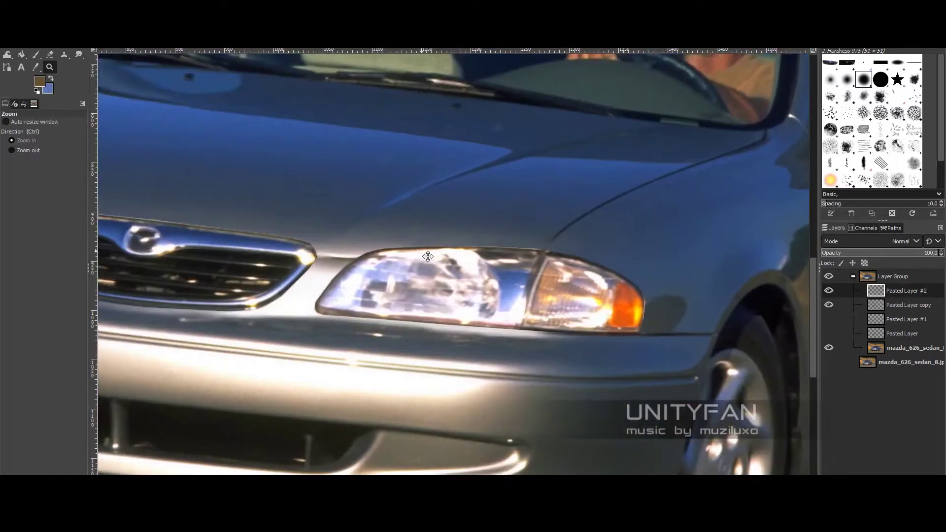
pyautogui.click(418, 253)
pyautogui.press('f')
pyautogui.click(494, 264)
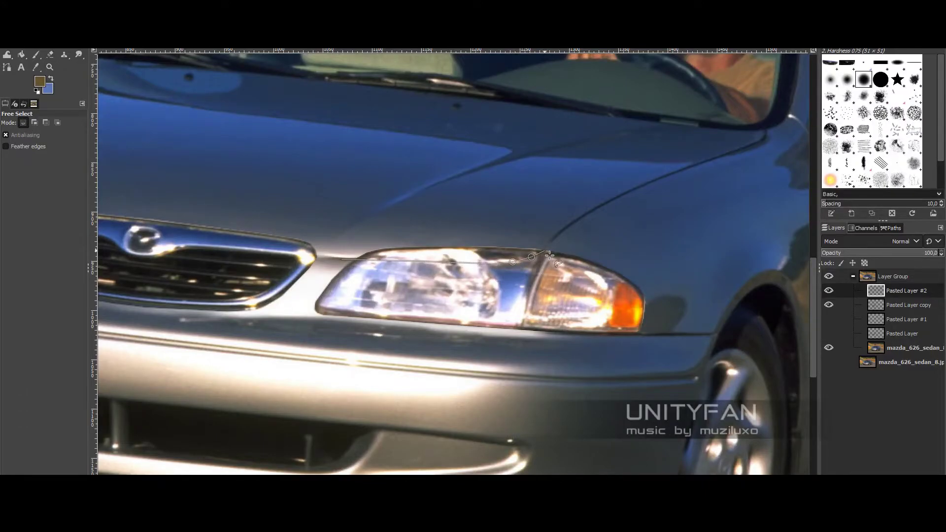
pyautogui.click(549, 254)
pyautogui.click(562, 214)
# Outline the area above the left headlight, then clear the selection
pyautogui.click(475, 184)
pyautogui.click(365, 193)
pyautogui.click(342, 258)
pyautogui.hotkey('alt', 's')
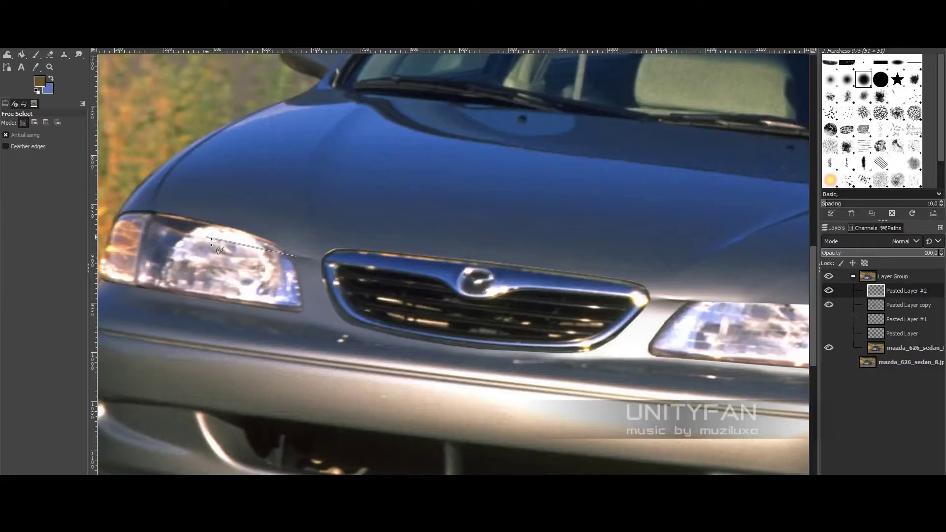
pyautogui.click(157, 219)
pyautogui.press('Return')
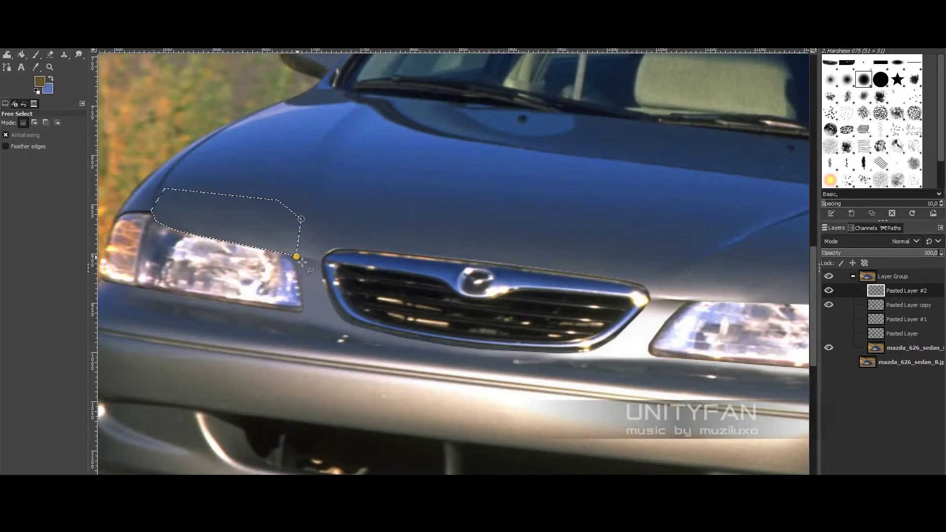
pyautogui.hotkey('alt', 's')
pyautogui.press('z')
pyautogui.keyDown('ctrl'); pyautogui.click(356, 192); pyautogui.keyUp('ctrl')
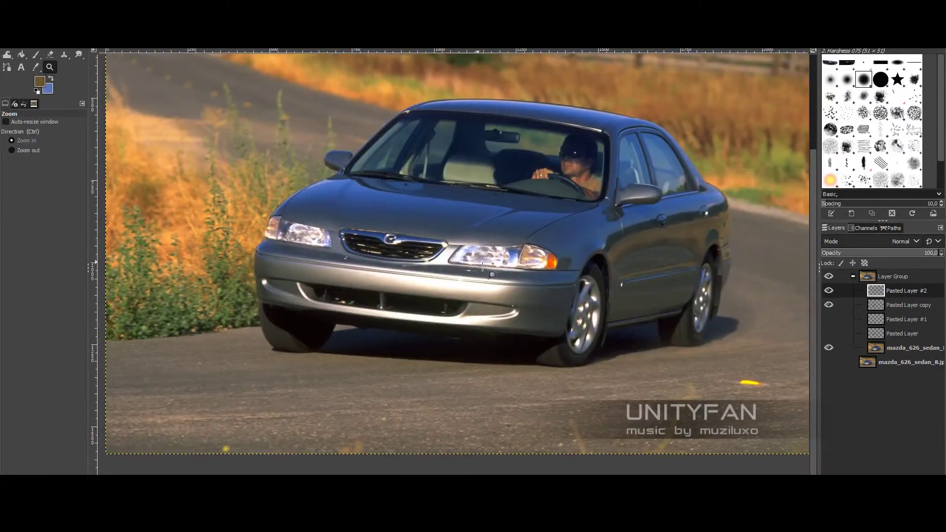
pyautogui.click(354, 257)
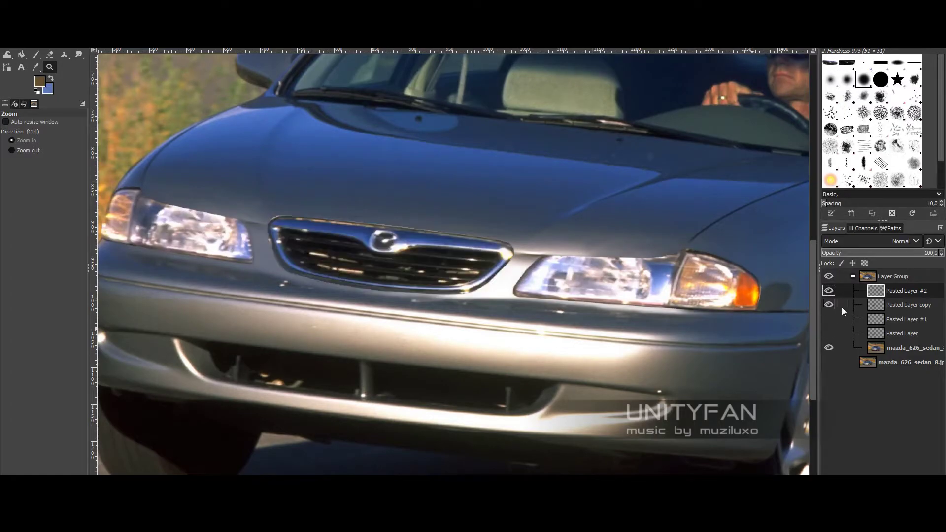
# On Pasted Layer copy, free-select the hood area above the grille
pyautogui.click(900, 305)
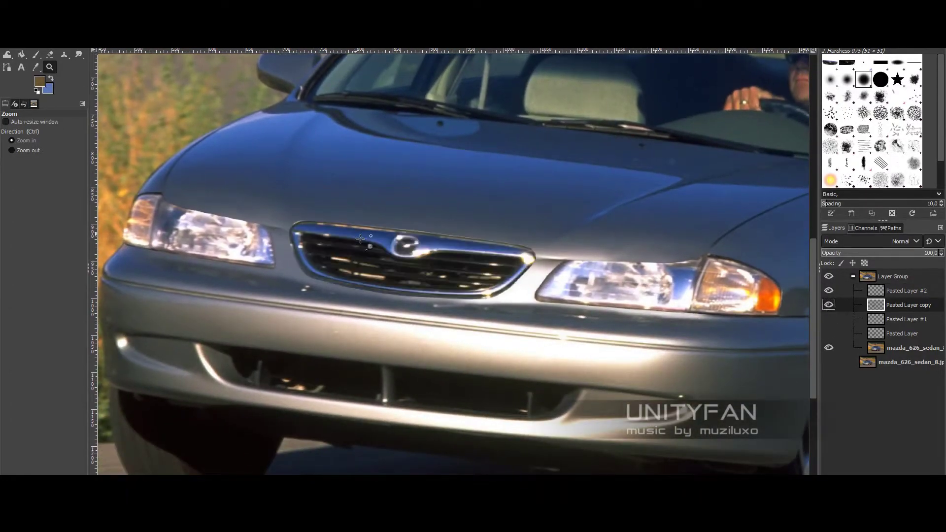
pyautogui.press('f')
pyautogui.scroll(1, 335, 275)
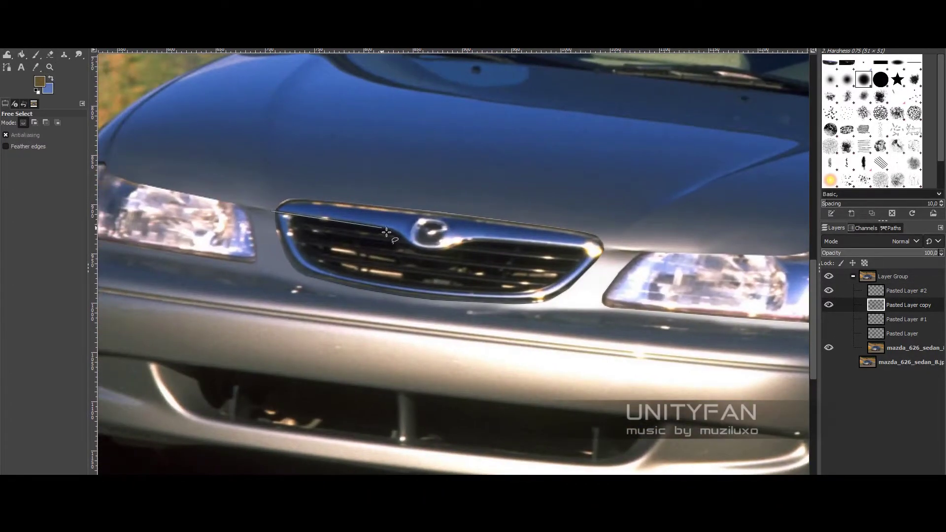
pyautogui.click(622, 251)
pyautogui.click(632, 190)
pyautogui.click(468, 136)
pyautogui.click(310, 135)
pyautogui.click(260, 152)
pyautogui.click(272, 211)
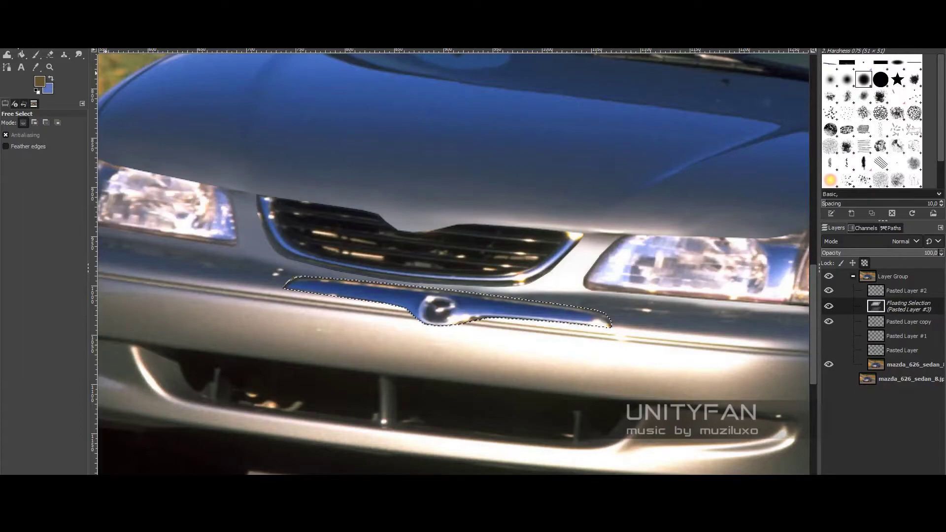
# Paste the copied hood piece as Pasted Layer #3 and move it onto the grille
pyautogui.press('m')
pyautogui.moveTo(443, 303)
pyautogui.mouseDown()
pyautogui.moveTo(445, 238)
pyautogui.moveTo(464, 219)
pyautogui.mouseUp()
pyautogui.hotkey('shift', 'ctrl', 'n')
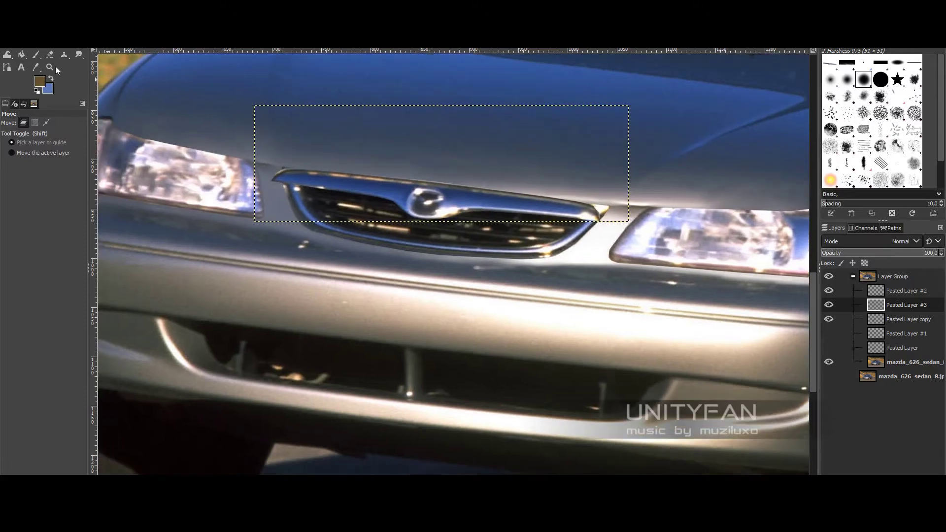
pyautogui.press('z')
pyautogui.keyDown('ctrl'); pyautogui.click(420, 223); pyautogui.keyUp('ctrl')
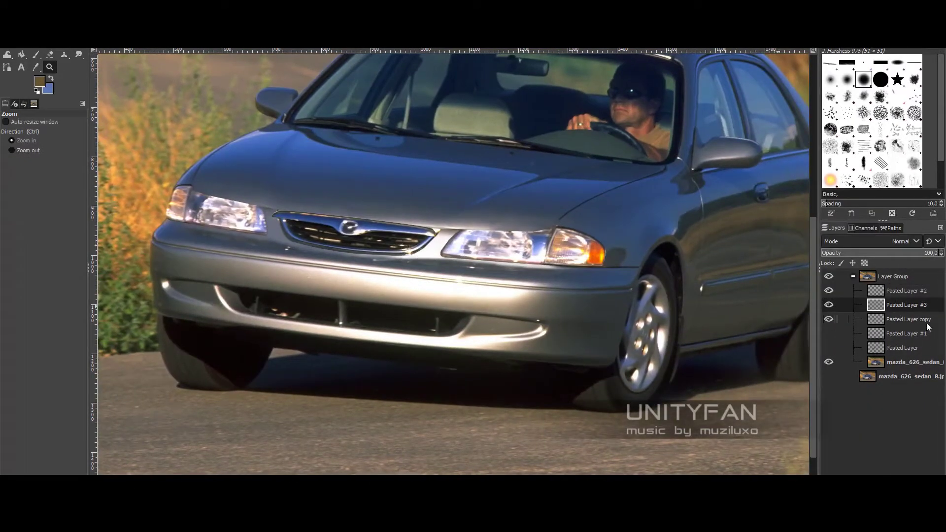
# On Pasted Layer #3, free-select the grille top and the hood above it
pyautogui.click(906, 362)
pyautogui.click(491, 276)
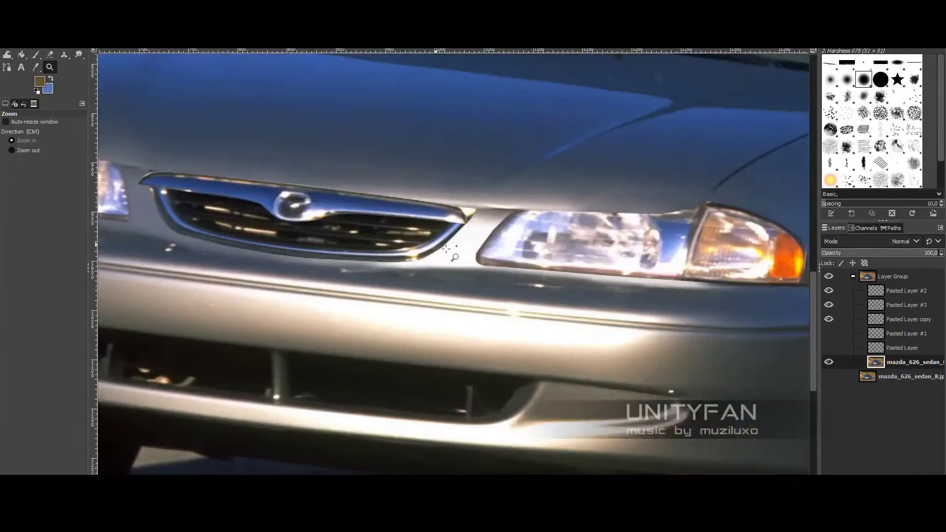
pyautogui.click(848, 302)
pyautogui.hscroll(-2, 268, 218)
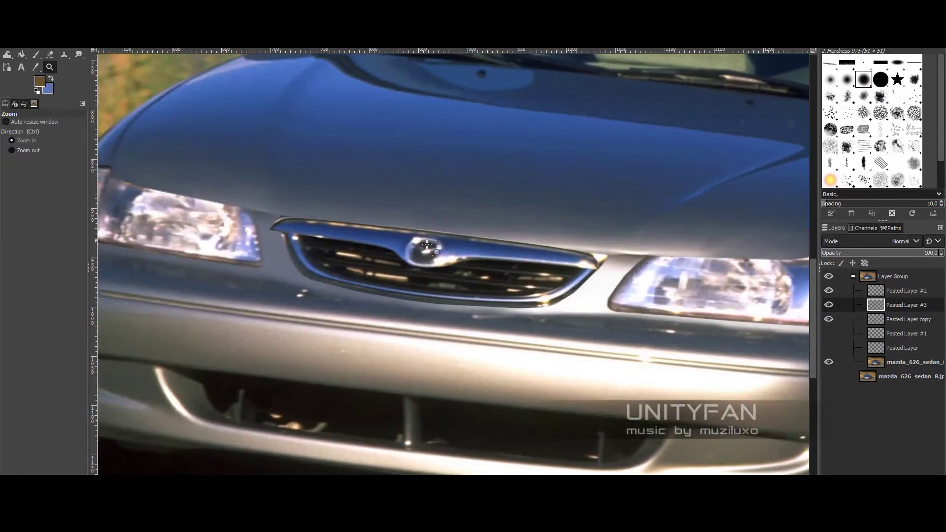
pyautogui.press('f')
pyautogui.click(483, 246)
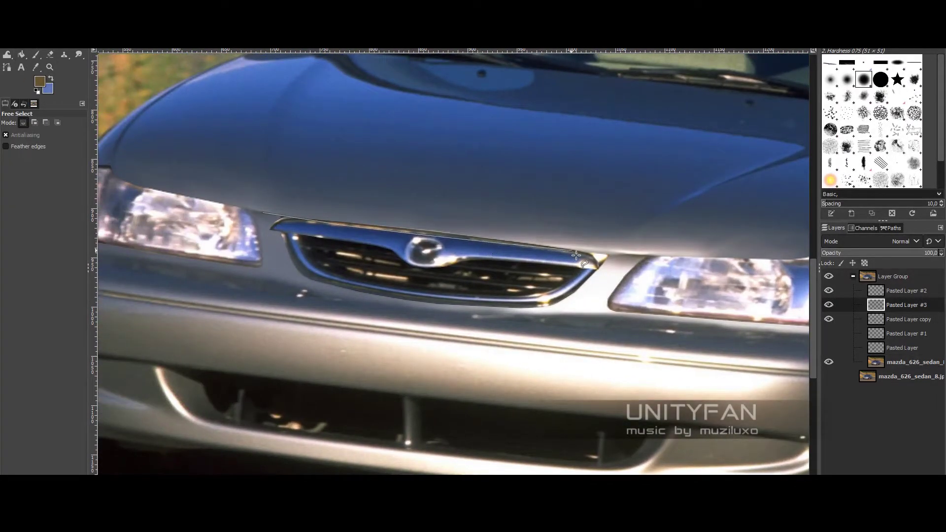
pyautogui.click(614, 211)
pyautogui.click(359, 131)
pyautogui.click(242, 162)
pyautogui.click(262, 213)
pyautogui.hscroll(5, 475, 257)
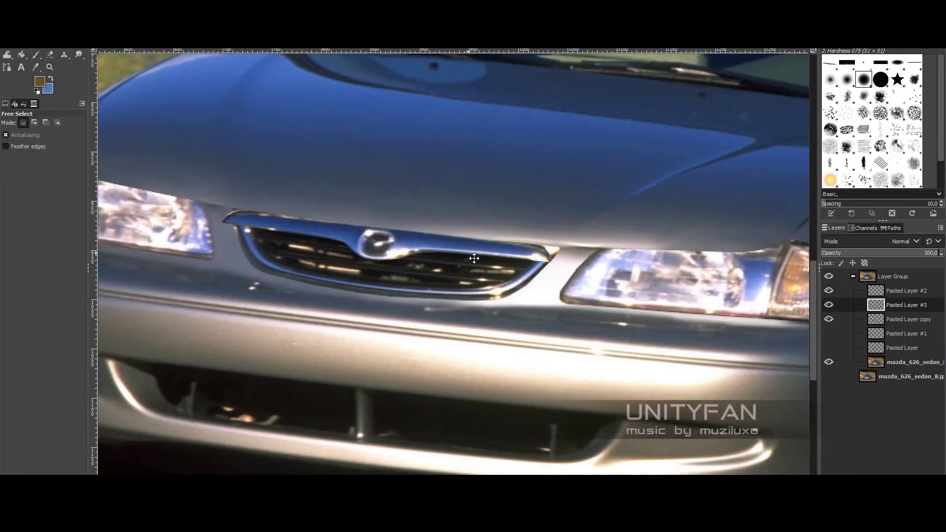
# Smudge both grille corner tips into the bodywork with a hard, slightly smaller brush
pyautogui.press('z')
pyautogui.click(416, 266)
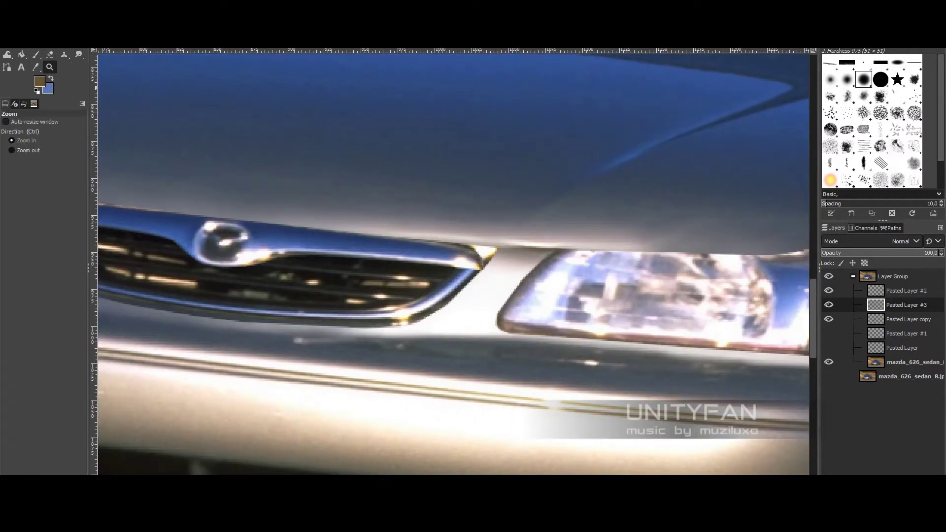
pyautogui.press('s')
pyautogui.click(881, 79)
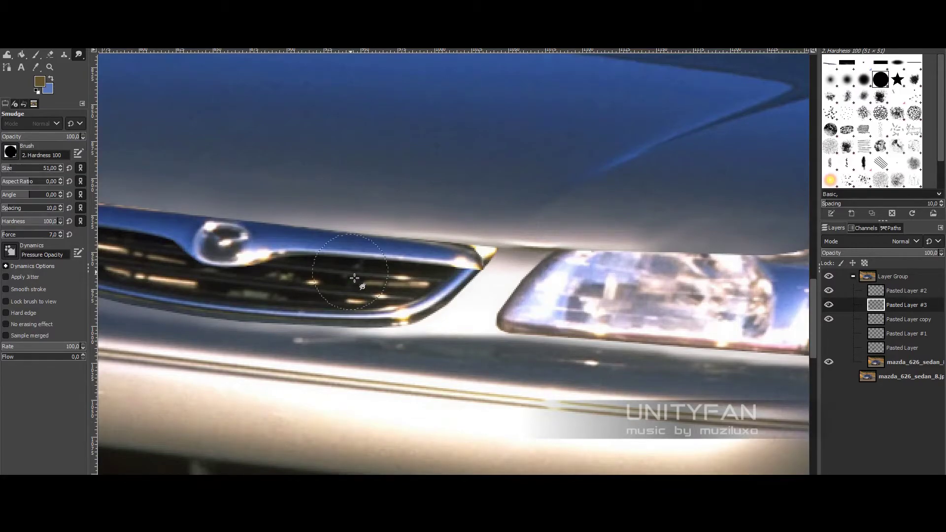
pyautogui.moveTo(467, 259); pyautogui.dragTo(522, 271)
pyautogui.press('[')
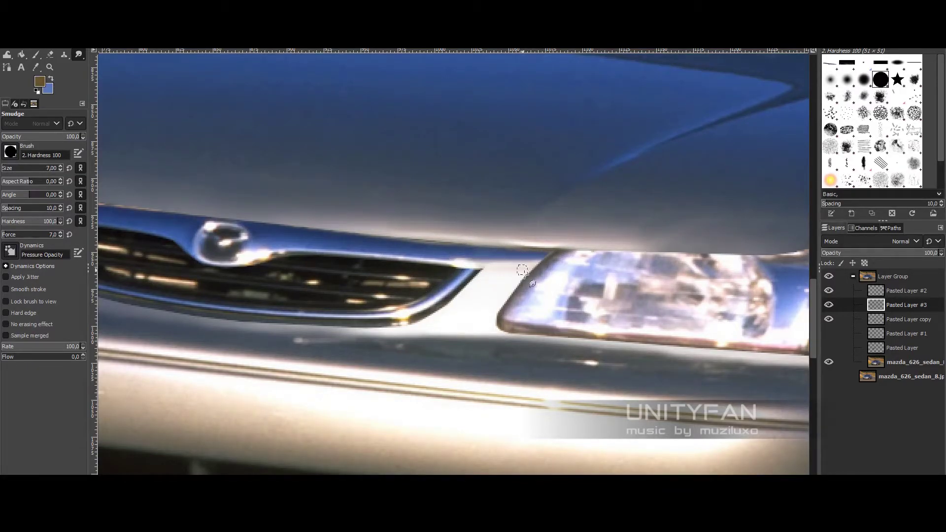
pyautogui.hscroll(-5, 505, 199)
pyautogui.scroll(2, 254, 261)
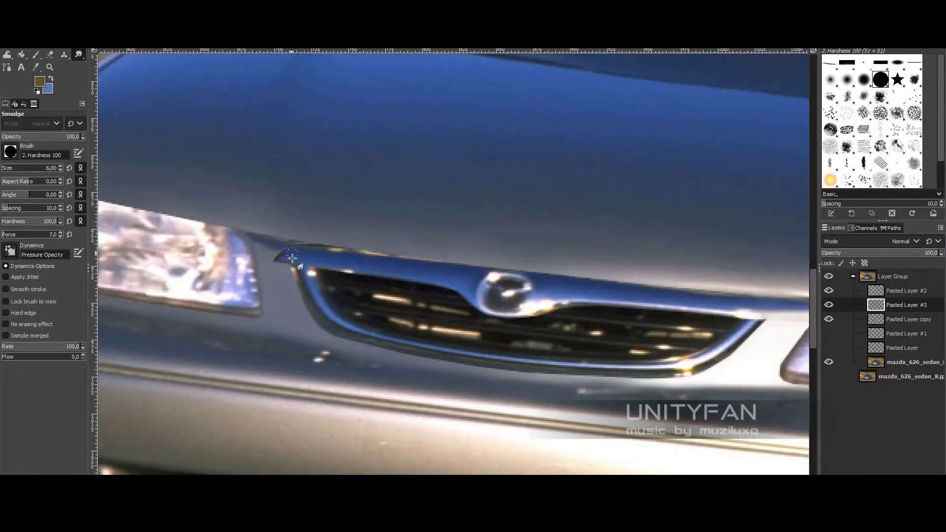
pyautogui.moveTo(293, 257); pyautogui.dragTo(270, 257)
pyautogui.hscroll(2, 235, 152)
pyautogui.scroll(-2, 334, 190)
# Toggle Pasted Layer #3 to compare the grille patch and make Pasted Layer copy active
pyautogui.press('z')
pyautogui.scroll(-2, 417, 219)
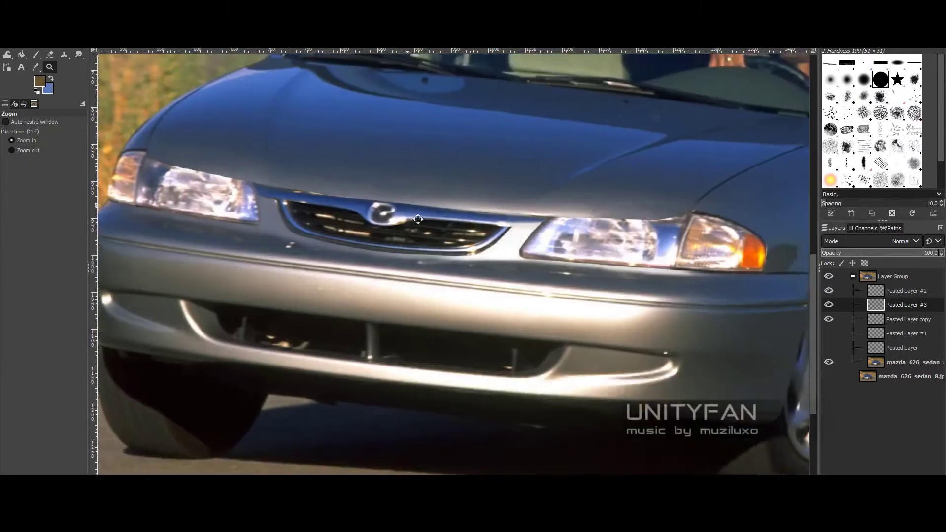
pyautogui.scroll(2, 418, 218)
pyautogui.hscroll(1, 542, 246)
pyautogui.click(828, 304)
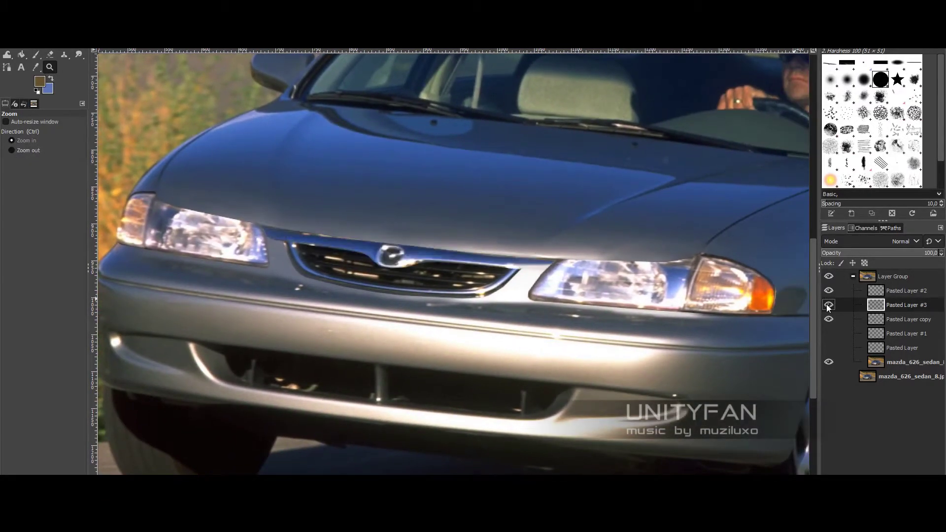
pyautogui.click(886, 319)
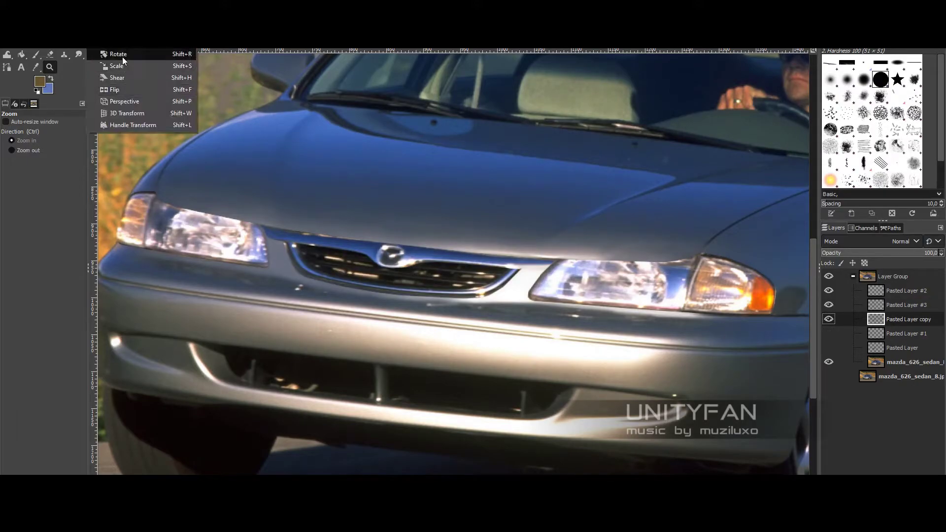
pyautogui.click(122, 57)
pyautogui.click(530, 312)
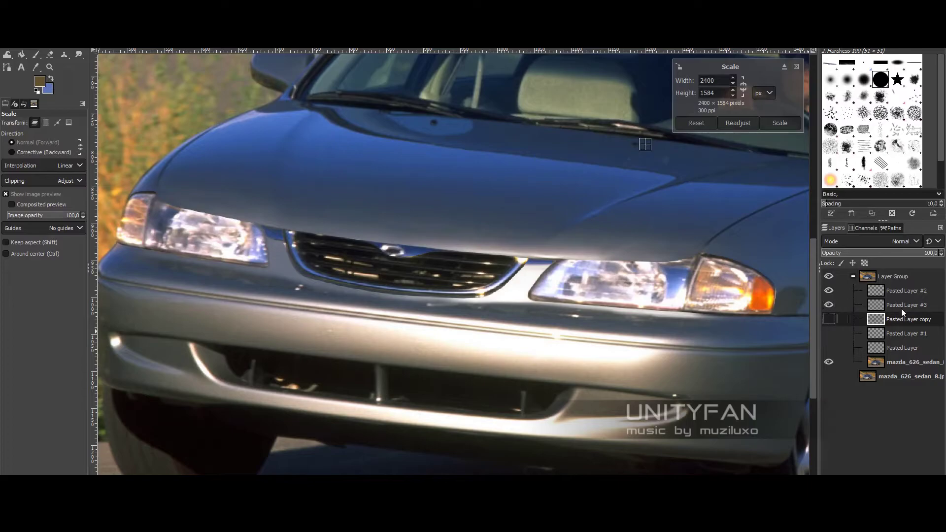
# Move Pasted Layer #2 below Pasted Layer #3 and hide the pasted layers
pyautogui.click(829, 319)
pyautogui.moveTo(840, 296); pyautogui.dragTo(890, 320)
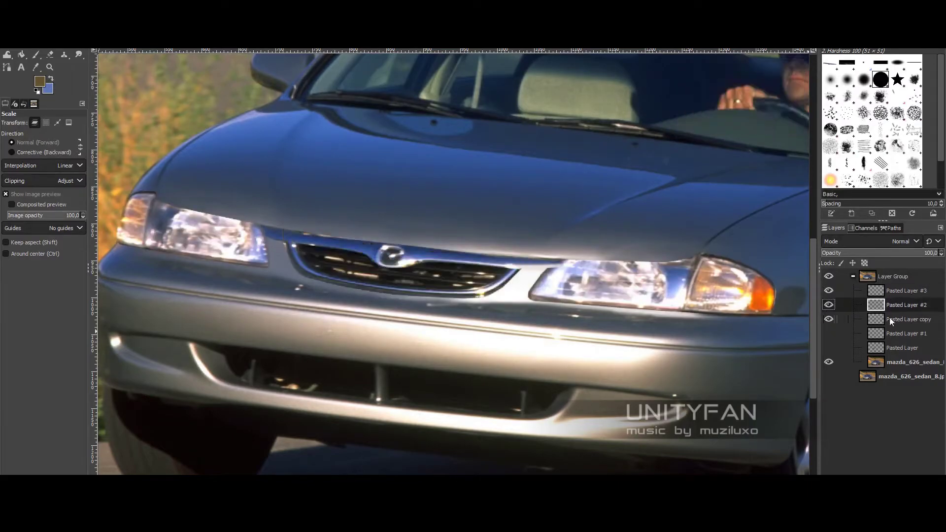
pyautogui.click(828, 319)
pyautogui.click(887, 319)
pyautogui.click(443, 308)
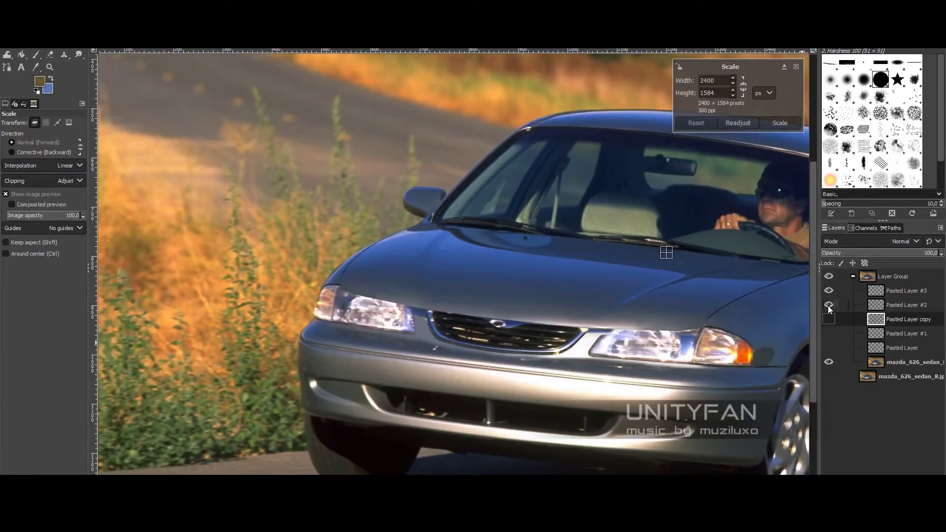
pyautogui.moveTo(828, 305); pyautogui.dragTo(826, 290)
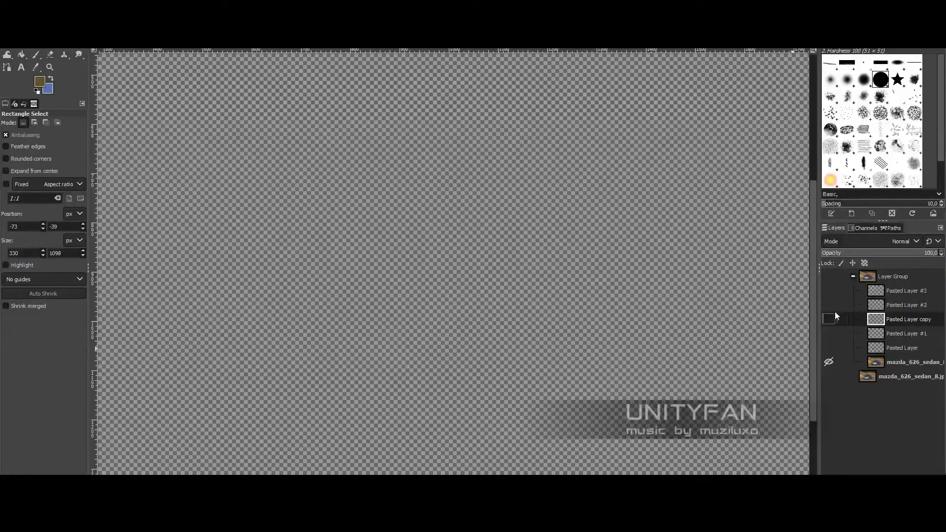
# Show the layer group, Pasted Layer #3 and the pasted parts, hiding the car photo
pyautogui.click(828, 276)
pyautogui.click(828, 362)
pyautogui.moveTo(829, 290); pyautogui.dragTo(828, 304)
pyautogui.click(828, 319)
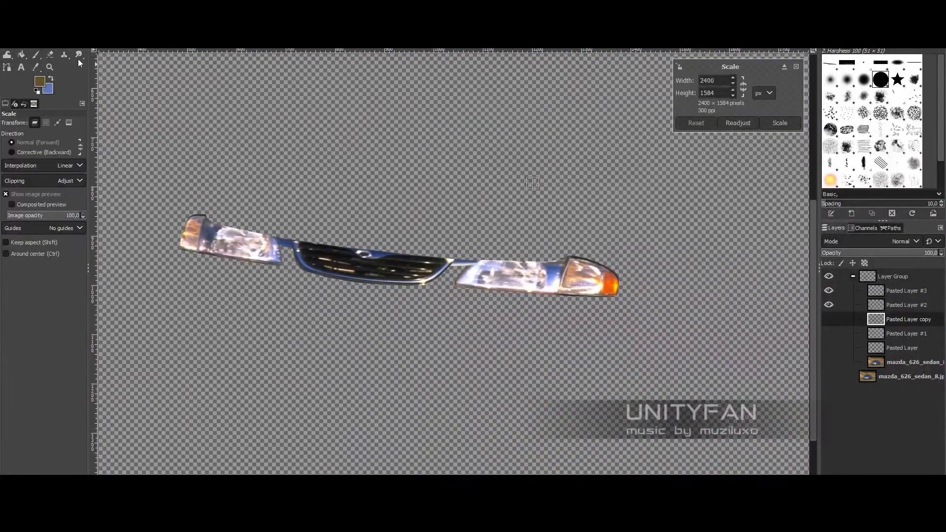
# Turn the floating selection into Pasted Layer #4 and scale it up to 626×354
pyautogui.rightClick(899, 320)
pyautogui.click(859, 143)
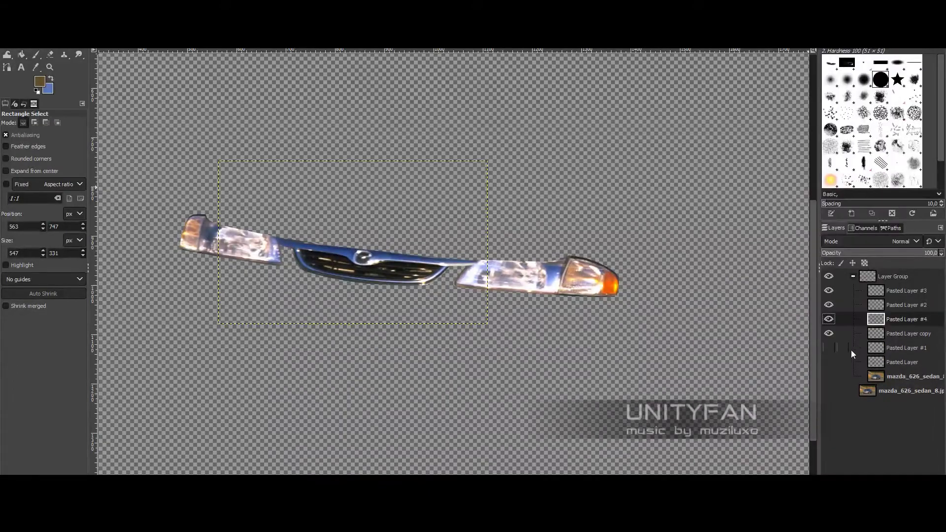
pyautogui.hotkey('shift', 's')
pyautogui.click(488, 325)
pyautogui.moveTo(490, 333); pyautogui.dragTo(504, 340)
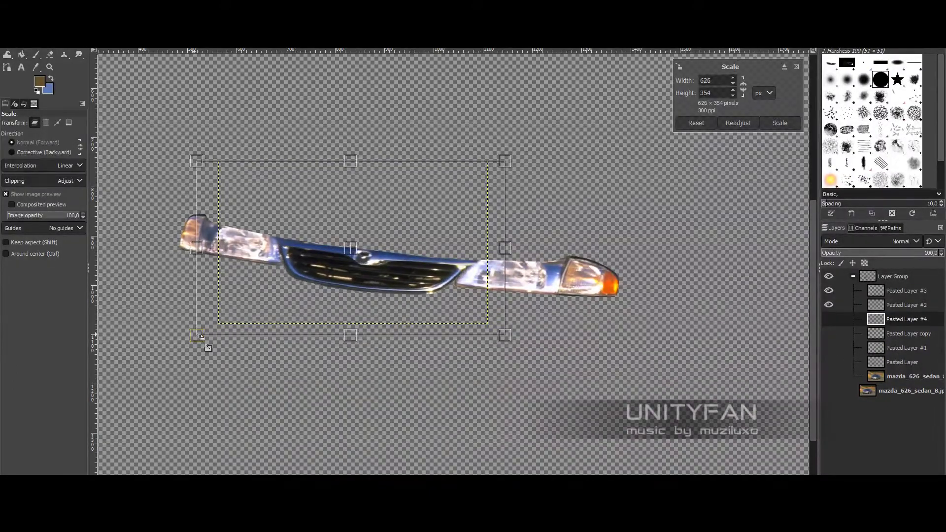
pyautogui.moveTo(230, 345); pyautogui.dragTo(206, 348)
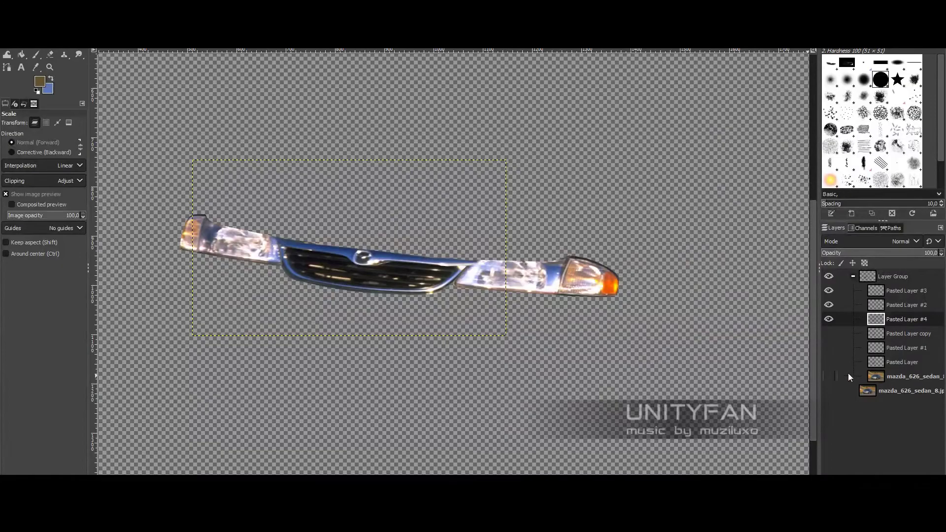
pyautogui.press('m')
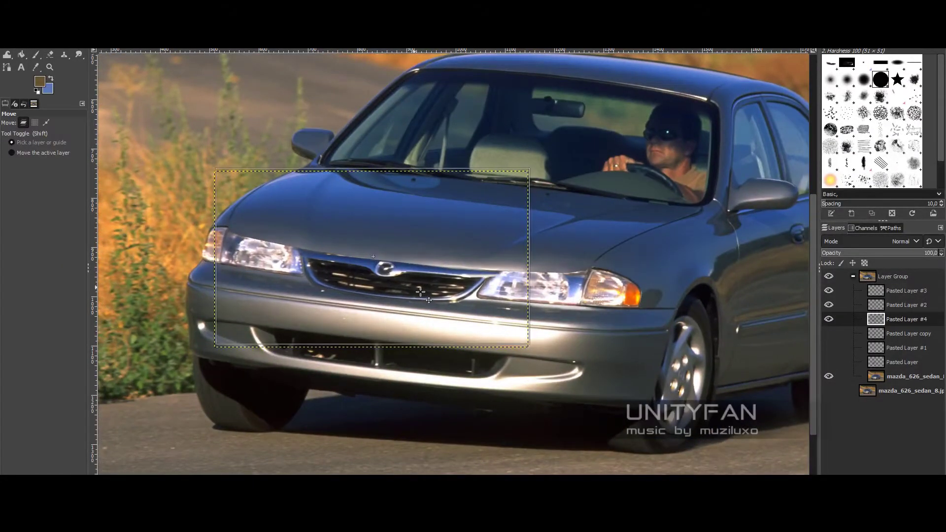
pyautogui.hscroll(-2, 436, 280)
pyautogui.scroll(1, 340, 229)
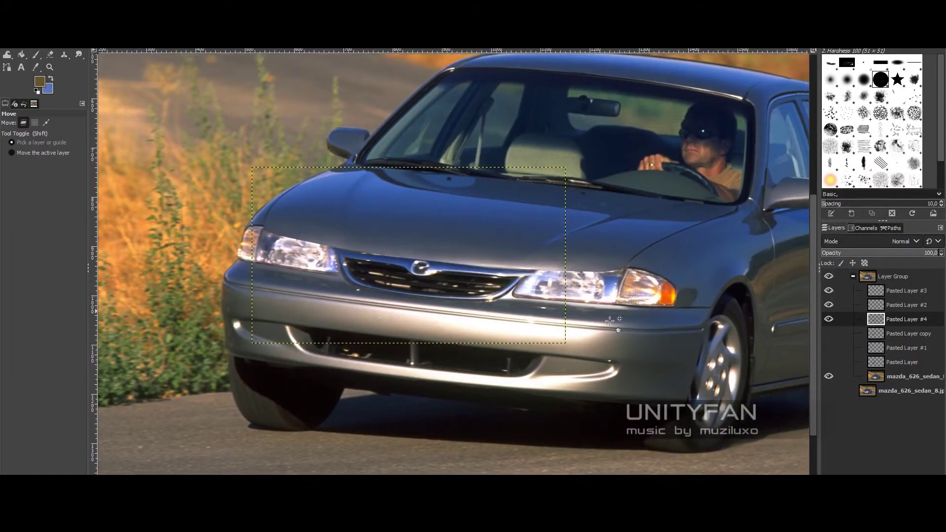
pyautogui.press('z')
pyautogui.keyDown('ctrl'); pyautogui.click(339, 229); pyautogui.keyUp('ctrl')
# Nudge Pasted Layer #3 slightly right and down
pyautogui.click(677, 379)
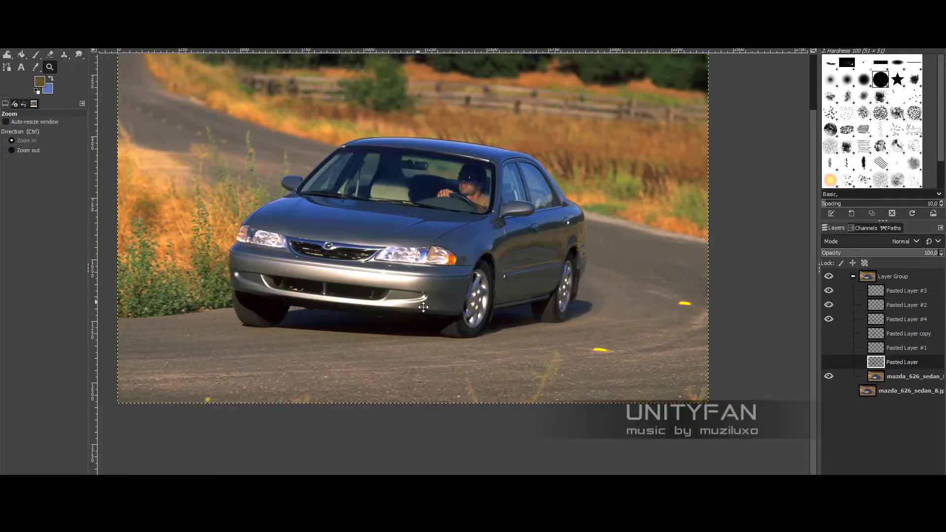
pyautogui.click(842, 291)
pyautogui.press('m')
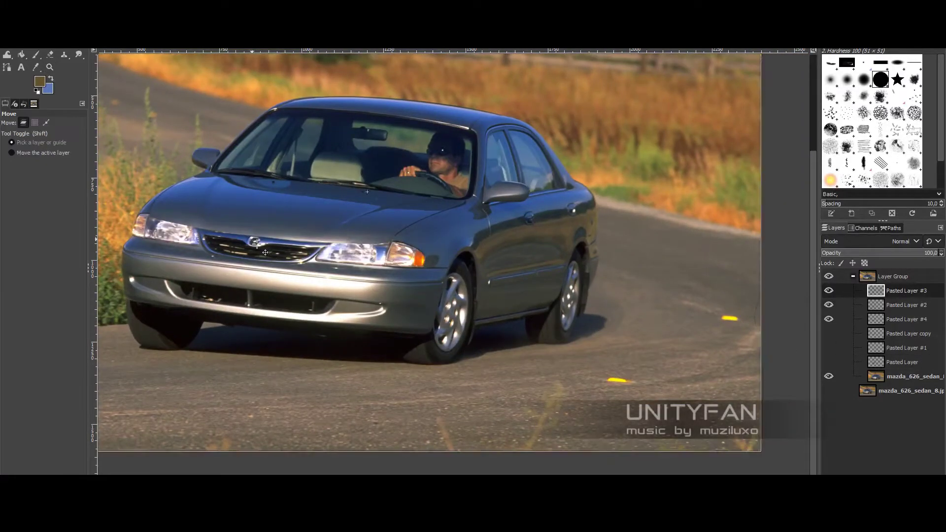
pyautogui.moveTo(318, 259); pyautogui.dragTo(321, 261)
# Zoom in on the grille, then start and cancel a freehand outline near the right headlight
pyautogui.hscroll(-5, 579, 346)
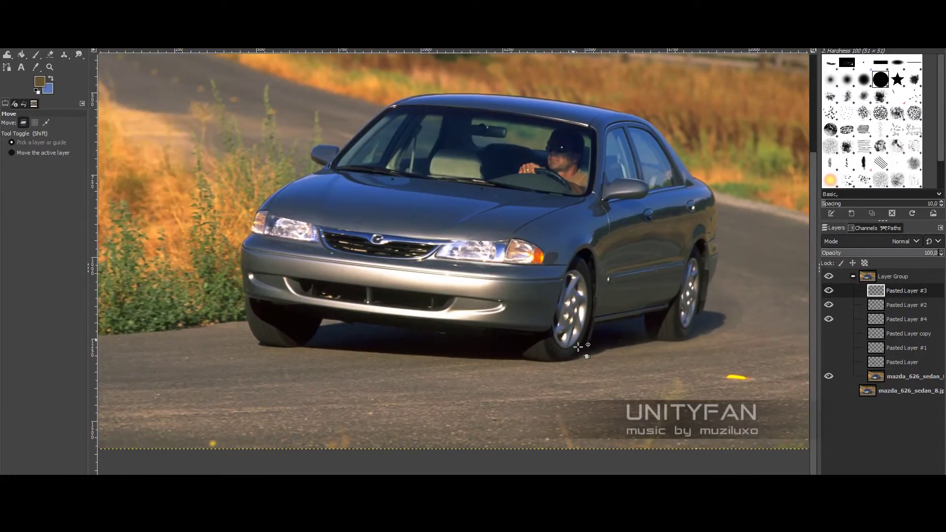
pyautogui.press('z')
pyautogui.click(453, 267)
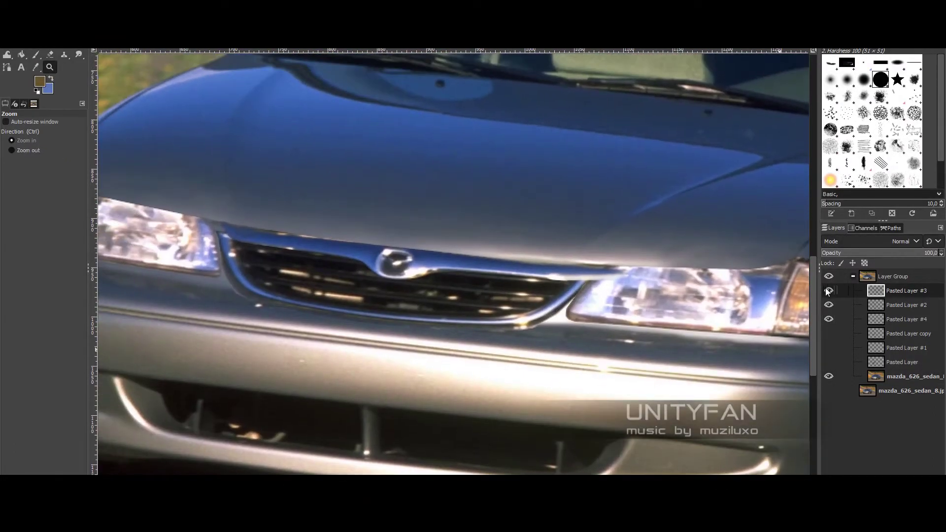
pyautogui.click(469, 287)
pyautogui.hscroll(-1, 470, 286)
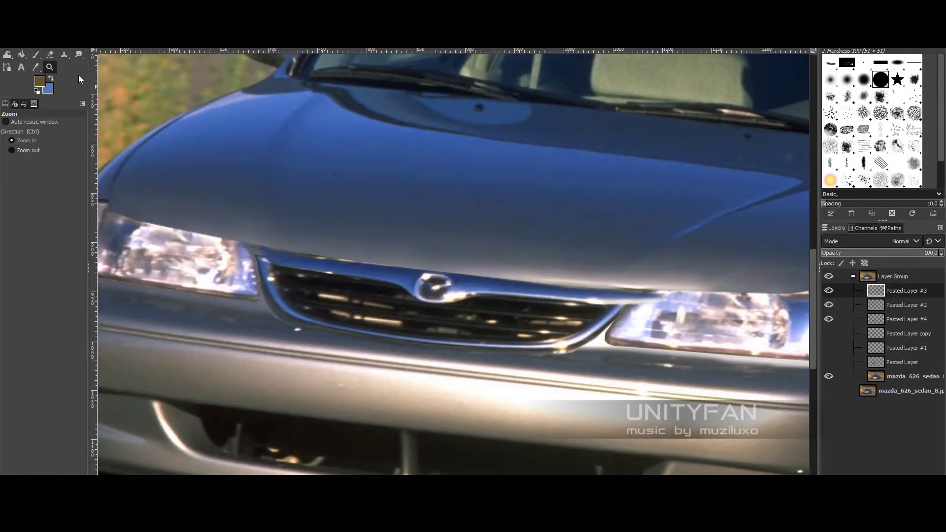
pyautogui.click(79, 54)
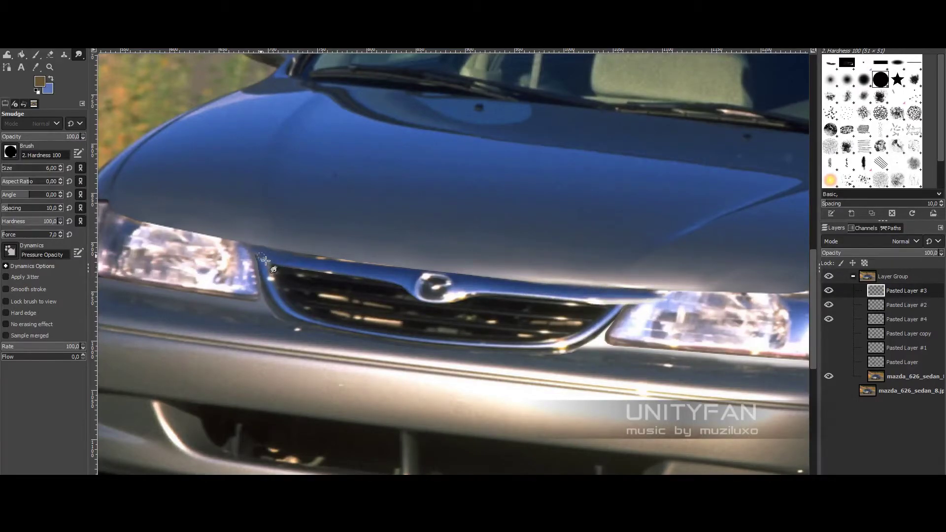
pyautogui.press('f')
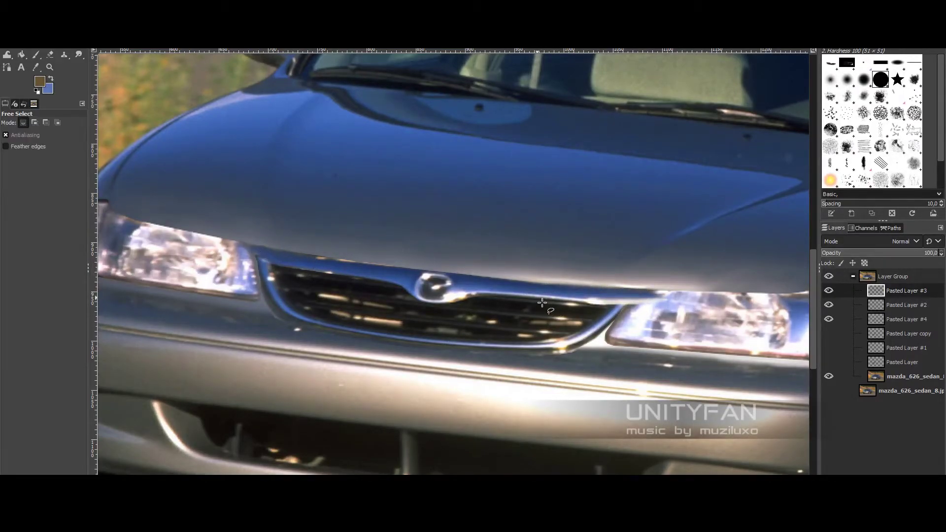
pyautogui.click(541, 302)
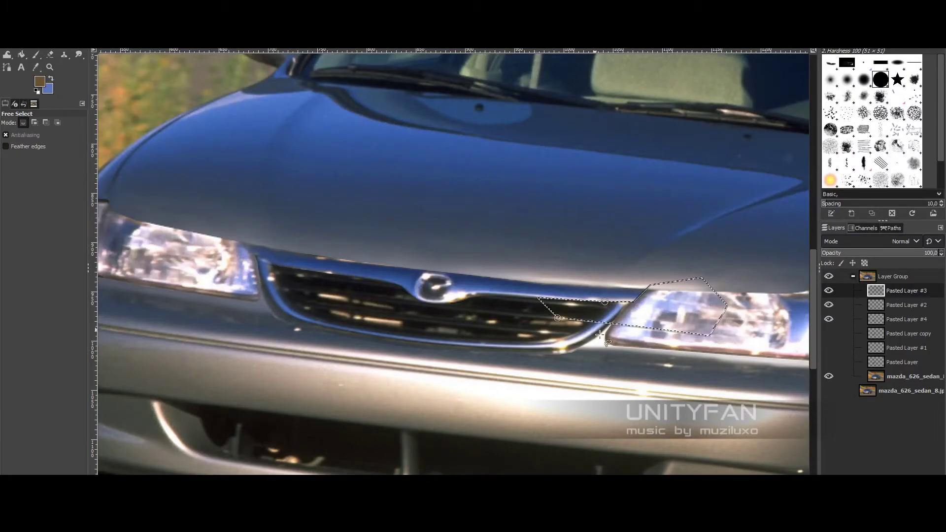
pyautogui.press('Escape')
# Free-select part of the left headlight
pyautogui.click(256, 269)
pyautogui.click(250, 240)
pyautogui.click(220, 231)
pyautogui.click(202, 254)
pyautogui.click(210, 279)
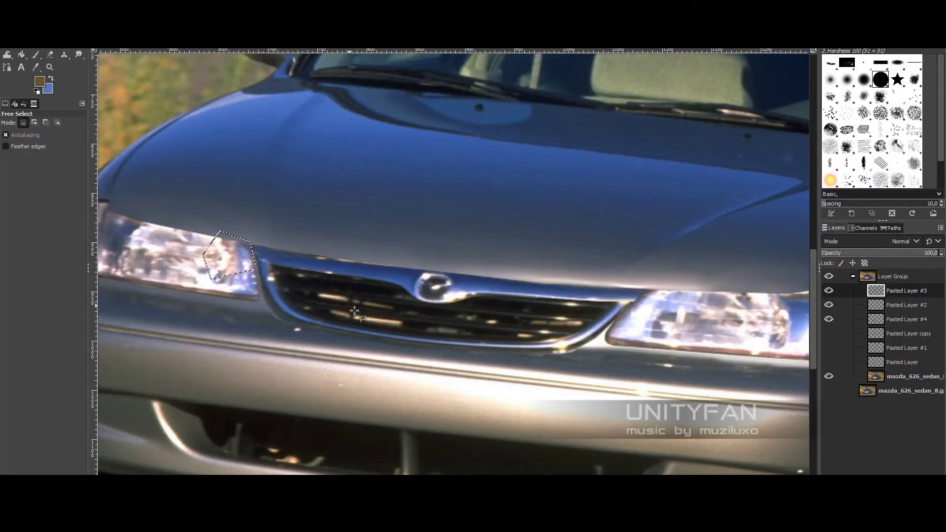
pyautogui.hscroll(1, 684, 300)
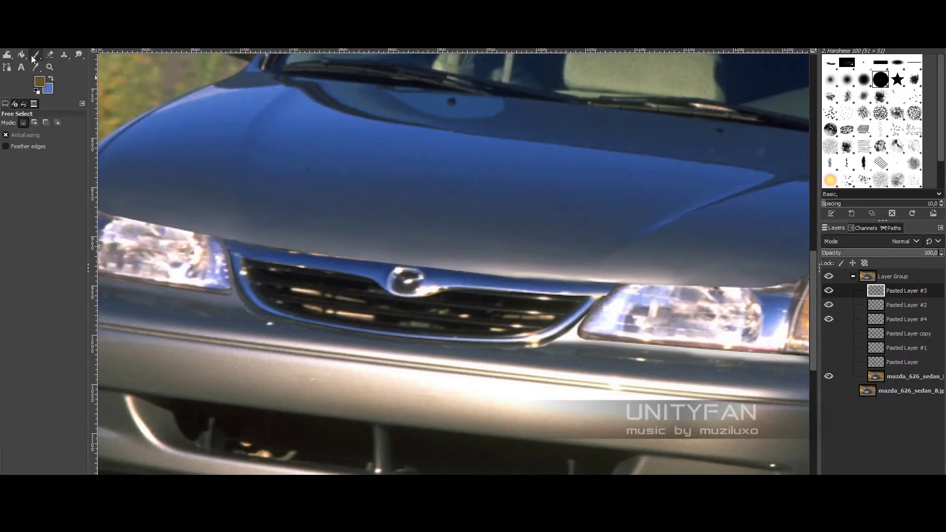
pyautogui.click(79, 54)
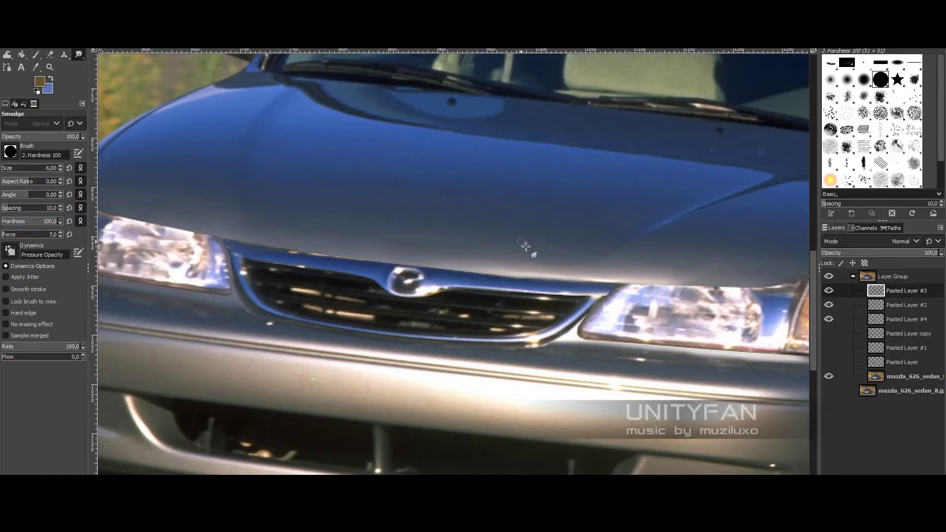
# Add a new empty layer named Layer at the top of the Layer Group
pyautogui.click(49, 71)
pyautogui.press('1')
pyautogui.click(527, 327)
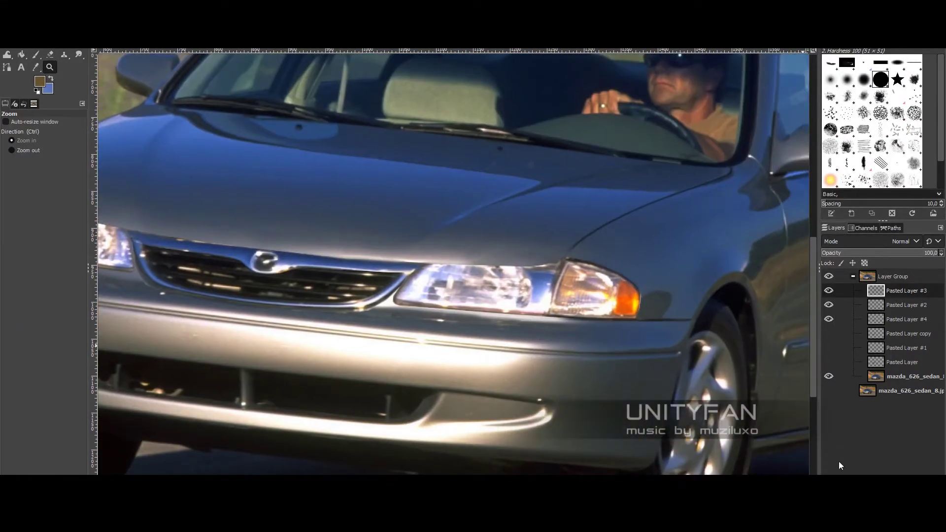
pyautogui.hotkey('shift', 'ctrl', 'n')
pyautogui.press('Return')
pyautogui.click(503, 309)
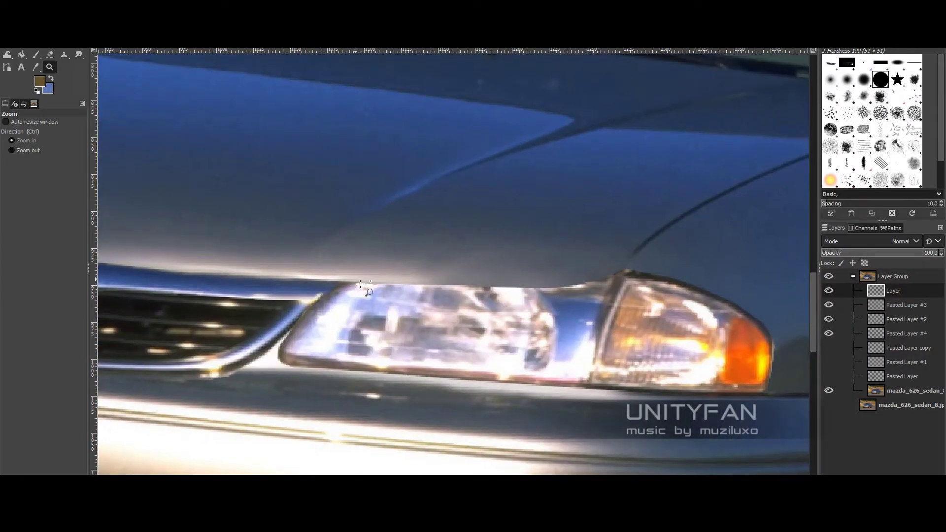
# Paint thin light grey lines along the headlight tops with a slightly smaller Paintbrush
pyautogui.click(36, 54)
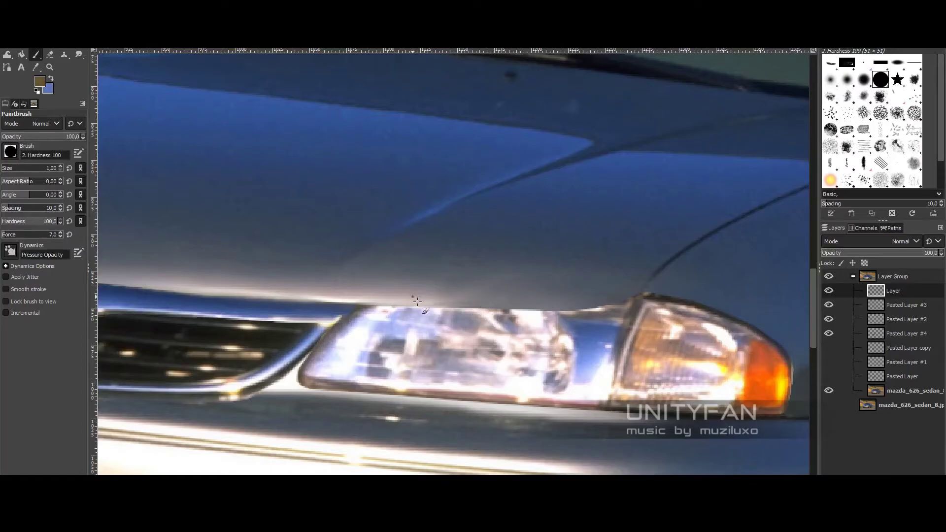
pyautogui.keyDown('ctrl'); pyautogui.click(463, 309); pyautogui.keyUp('ctrl')
pyautogui.press('[')
pyautogui.moveTo(500, 305); pyautogui.dragTo(474, 309)
pyautogui.moveTo(562, 309); pyautogui.dragTo(627, 303)
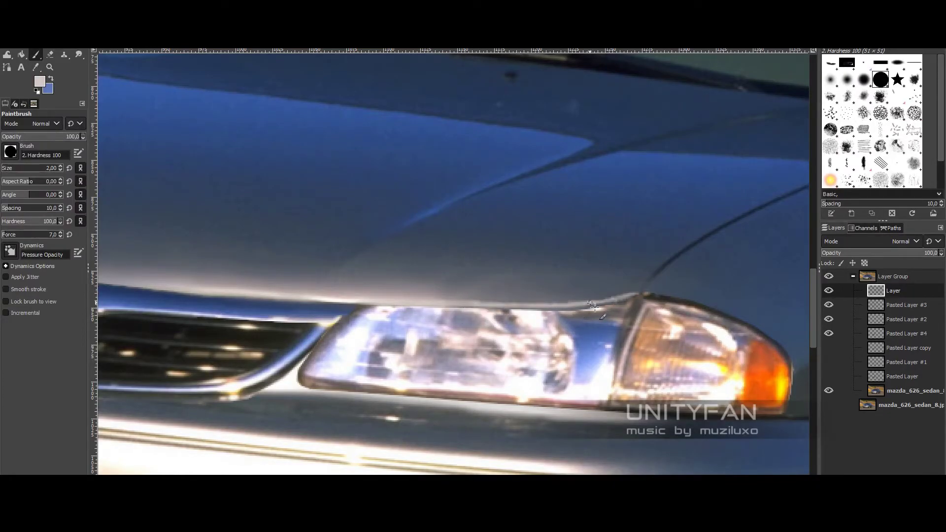
# Change the paint colour, first to white and then to black
pyautogui.click(44, 87)
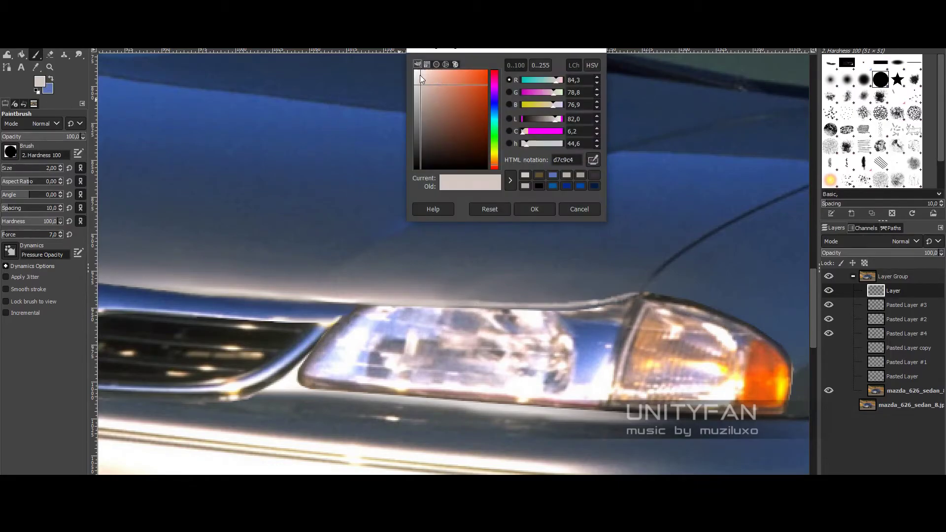
pyautogui.click(422, 73)
pyautogui.click(536, 207)
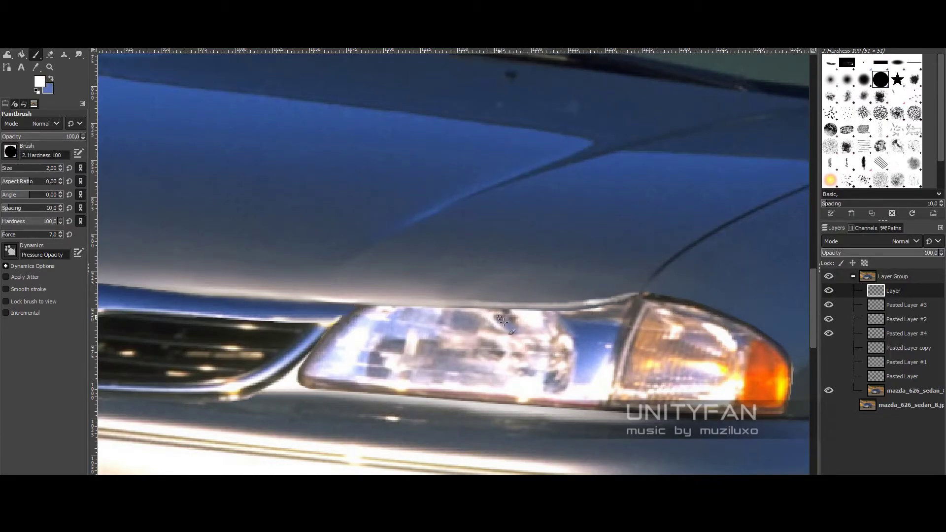
pyautogui.hscroll(-5, 503, 321)
pyautogui.hscroll(-5, 440, 316)
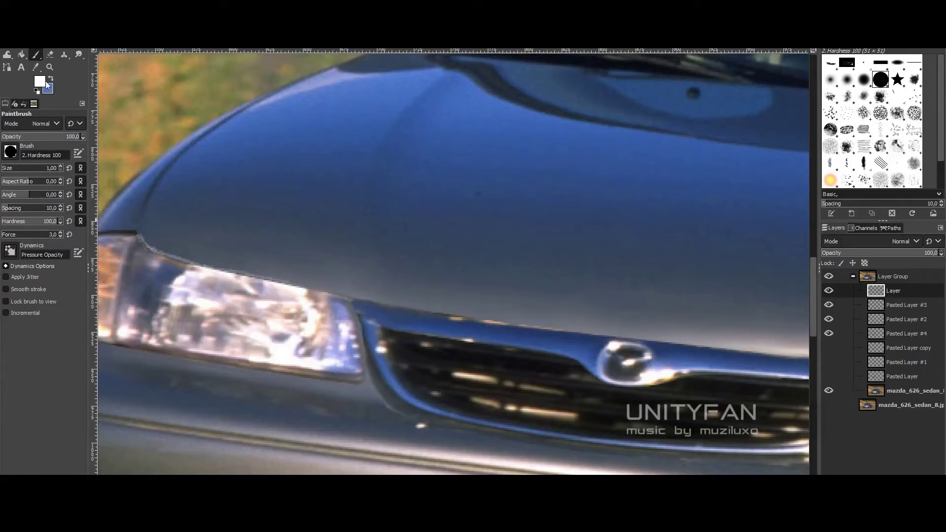
pyautogui.click(41, 81)
pyautogui.click(420, 157)
pyautogui.click(534, 206)
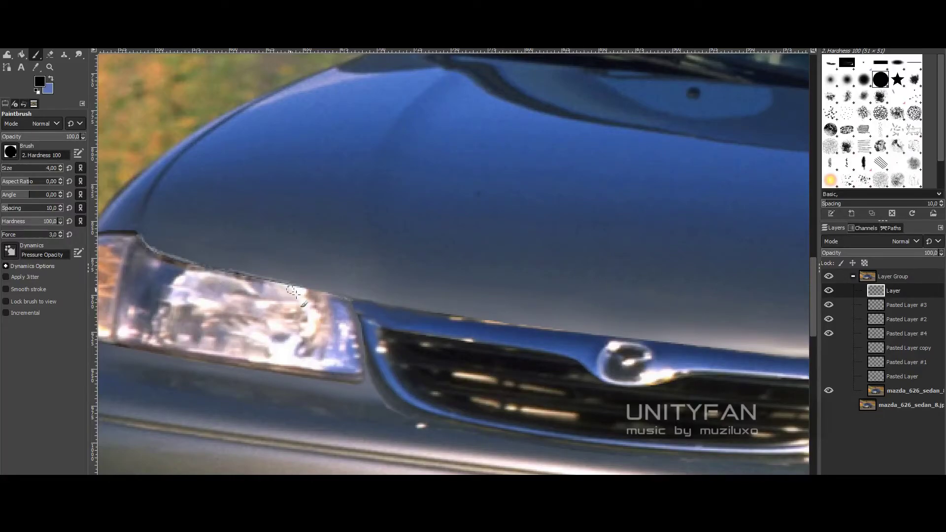
# Paint dark edge lines along the tops of the left and right headlights
pyautogui.moveTo(221, 273); pyautogui.dragTo(351, 306)
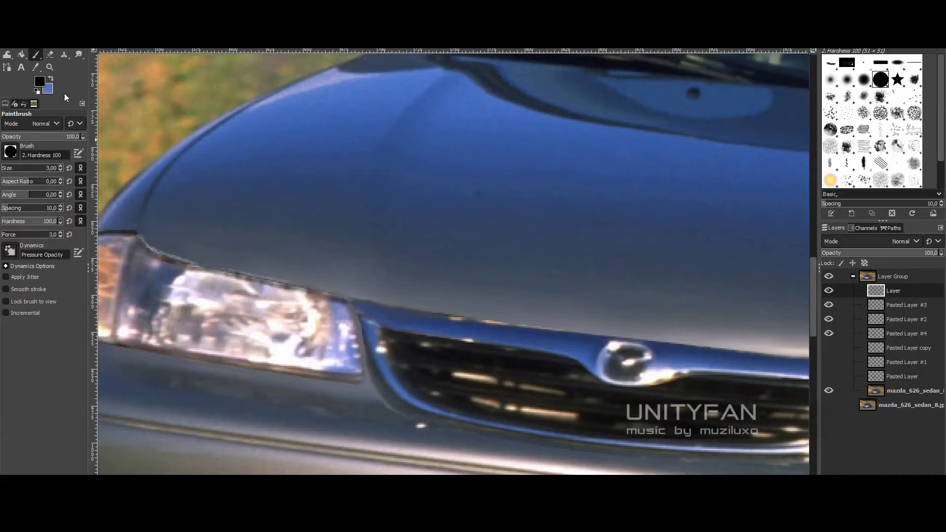
pyautogui.press('x')
pyautogui.click(40, 82)
pyautogui.click(534, 207)
pyautogui.hscroll(10, 281, 217)
pyautogui.hscroll(10, 215, 202)
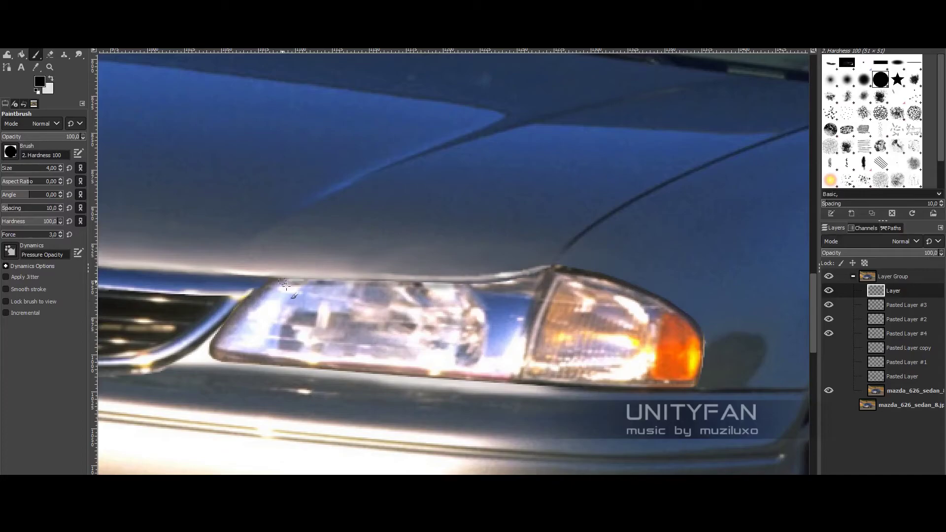
pyautogui.moveTo(291, 283); pyautogui.dragTo(512, 283)
pyautogui.moveTo(294, 281); pyautogui.dragTo(552, 296)
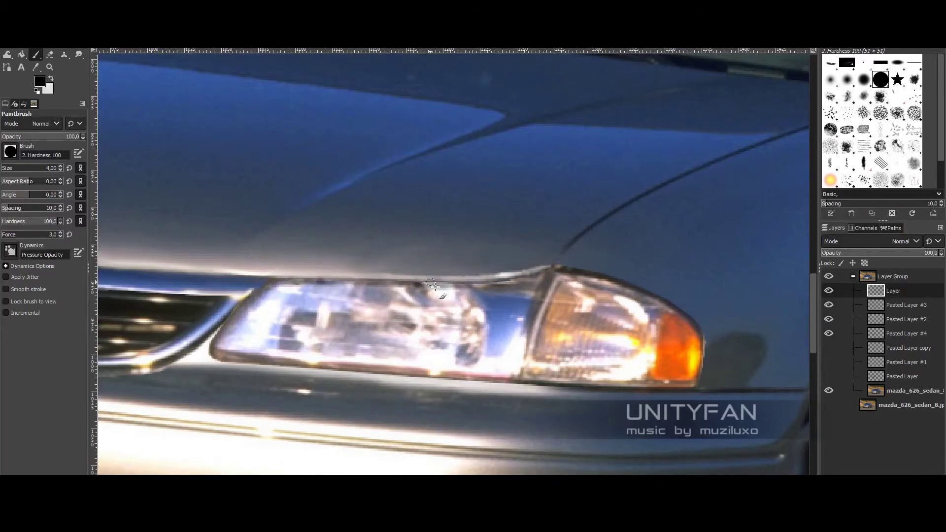
pyautogui.click(49, 67)
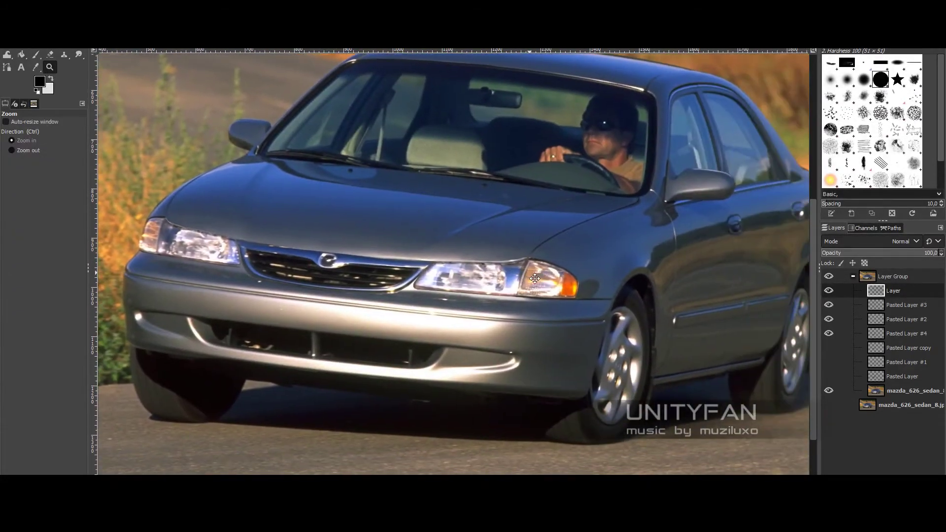
# Add Layer #1 beneath the edge-line layer and paint black shadows above both headlights
pyautogui.hotkey('shift', 'ctrl', 'n')
pyautogui.press('Return')
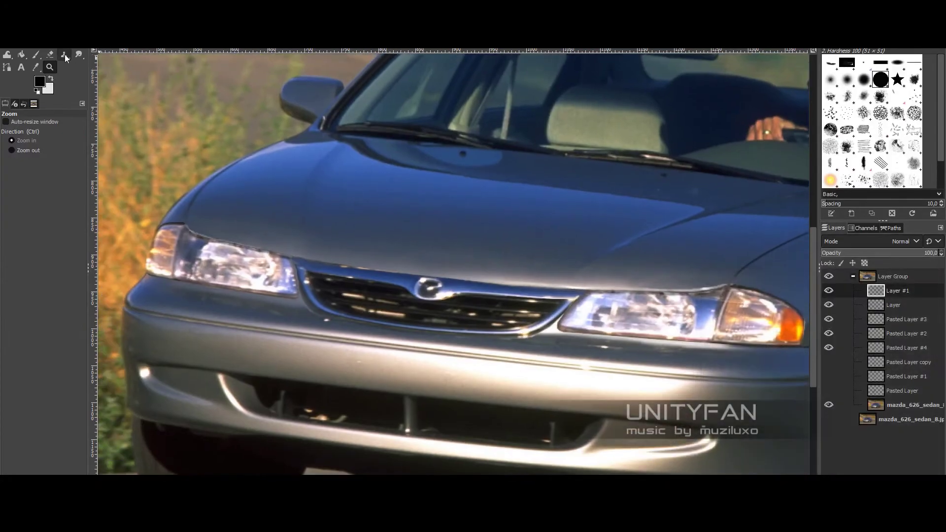
pyautogui.press('p')
pyautogui.moveTo(902, 291); pyautogui.dragTo(919, 313)
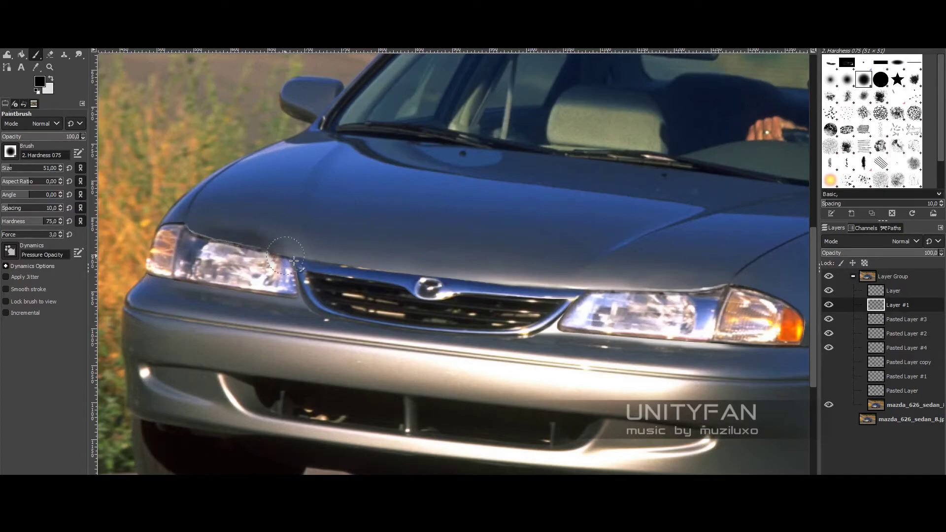
pyautogui.moveTo(202, 233); pyautogui.dragTo(276, 257)
pyautogui.moveTo(632, 292); pyautogui.dragTo(728, 285)
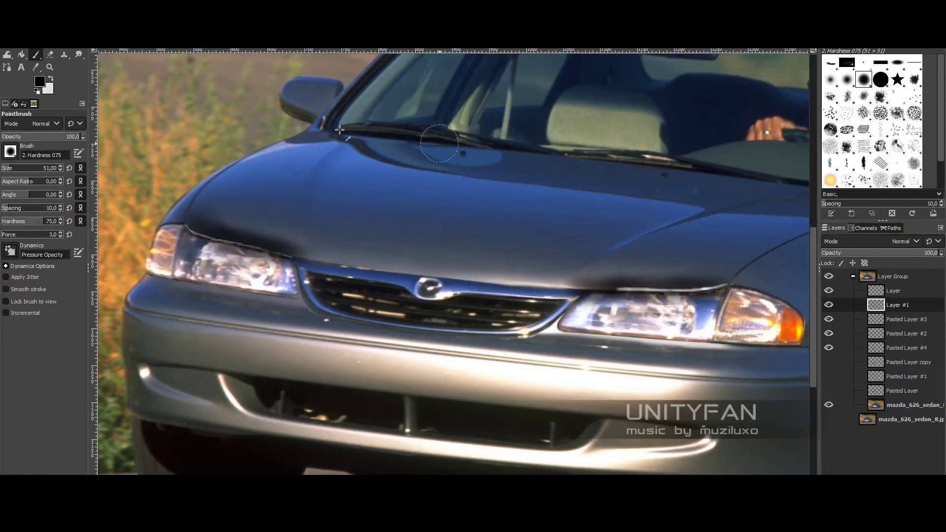
# Free-select the hood area above the headlights
pyautogui.press('r')
pyautogui.press('f')
pyautogui.scroll(3, 190, 209)
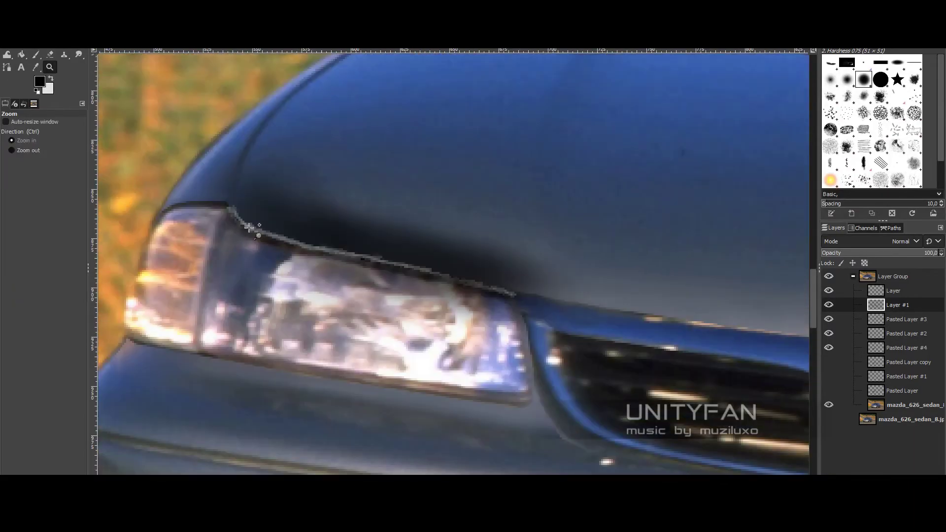
pyautogui.moveTo(254, 238)
pyautogui.mouseDown()
pyautogui.moveTo(523, 322)
pyautogui.moveTo(186, 203)
pyautogui.mouseUp()
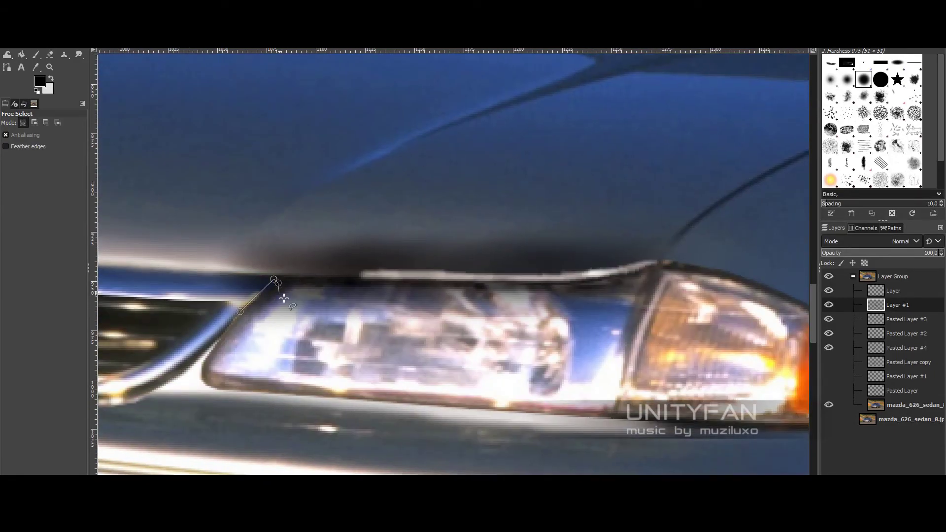
pyautogui.press('Escape')
pyautogui.moveTo(724, 207)
pyautogui.mouseDown()
pyautogui.moveTo(194, 127)
pyautogui.moveTo(240, 311)
pyautogui.mouseUp()
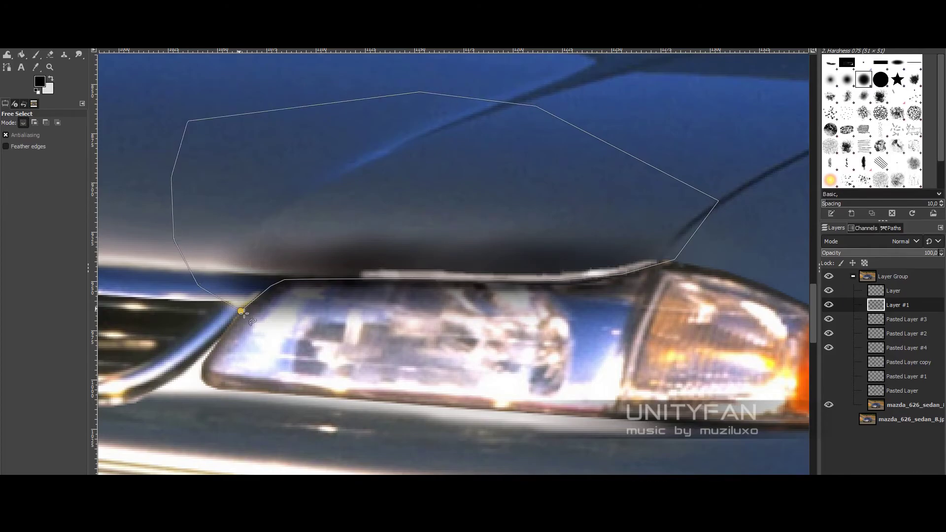
pyautogui.press('Return')
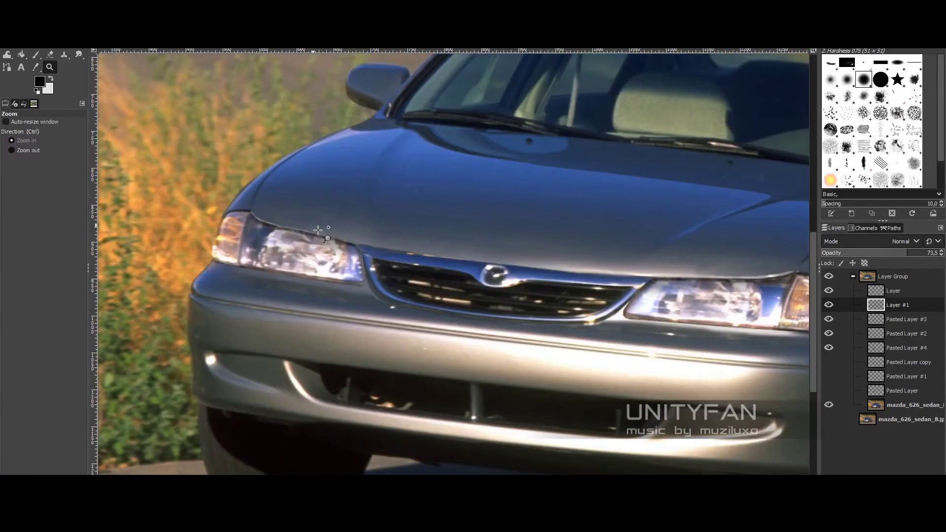
# Erase excess shadow on Layer #1 over the right headlight and delete Layer #2
pyautogui.rightClick(906, 307)
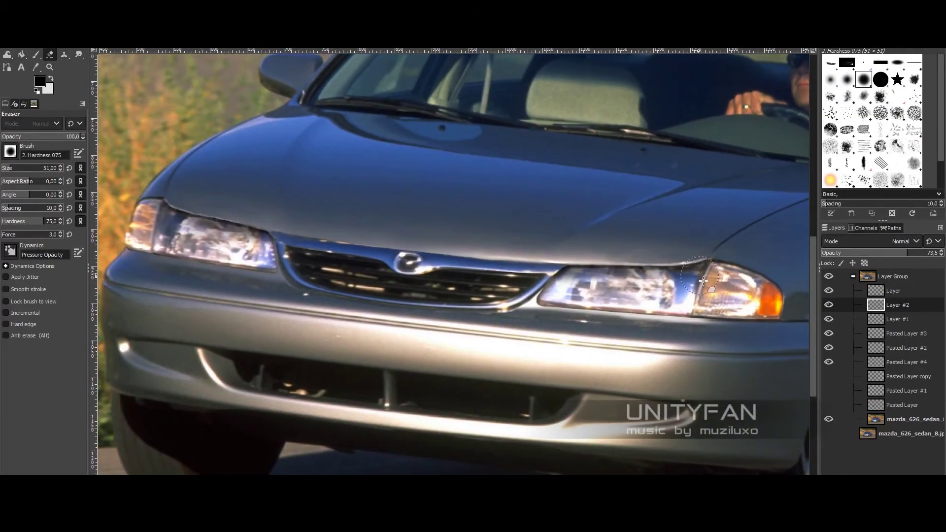
pyautogui.click(896, 319)
pyautogui.moveTo(589, 271); pyautogui.dragTo(675, 271)
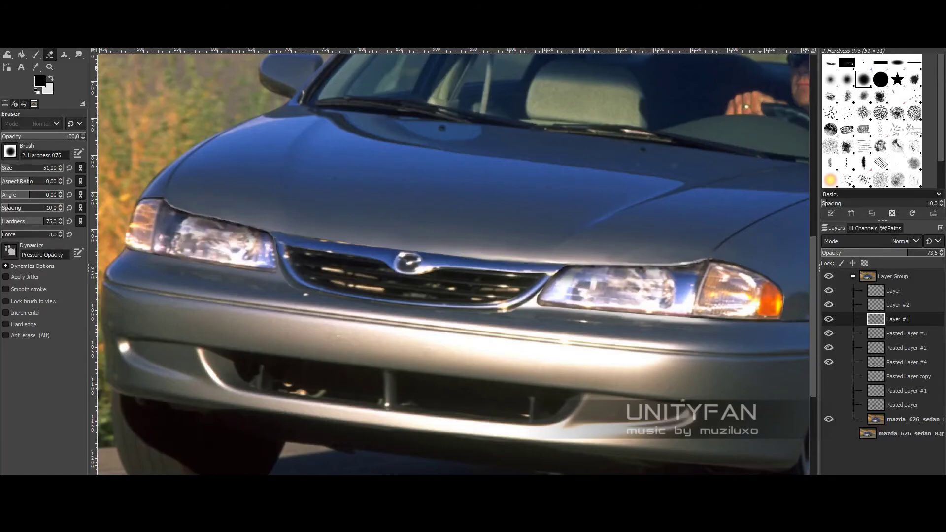
pyautogui.click(897, 305)
pyautogui.rightClick(902, 308)
pyautogui.click(857, 148)
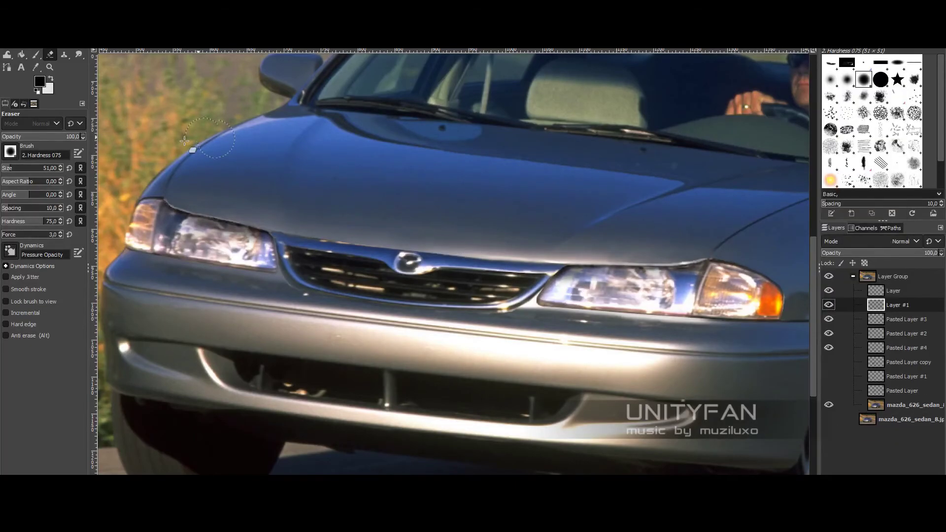
# Zoom out and recentre the view to see the whole car
pyautogui.press('z')
pyautogui.press('-')
pyautogui.press('-')
pyautogui.press('-')
pyautogui.click(520, 274)
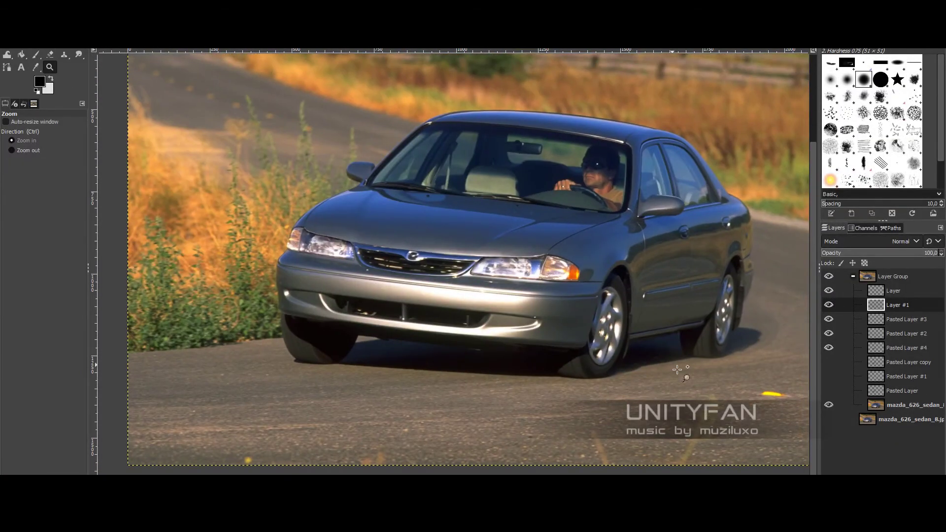
pyautogui.moveTo(677, 369); pyautogui.dragTo(658, 372)
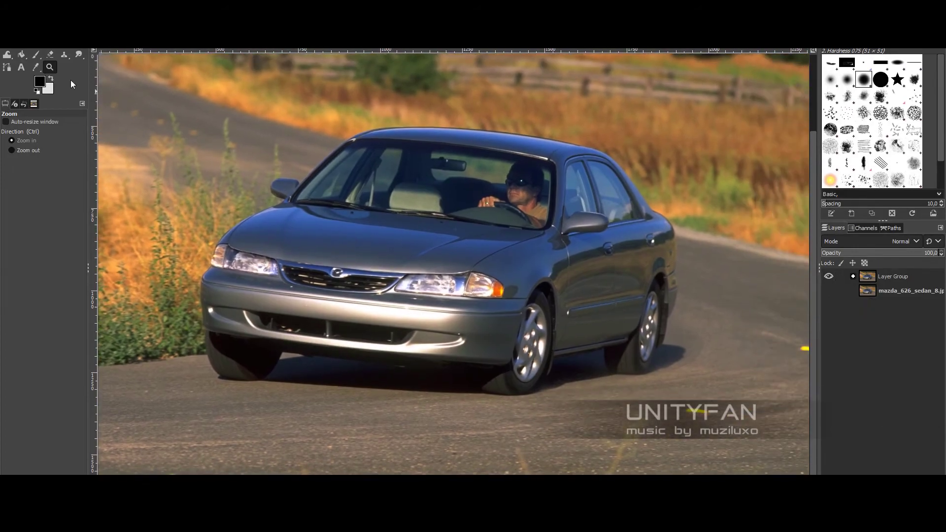
pyautogui.click(582, 322)
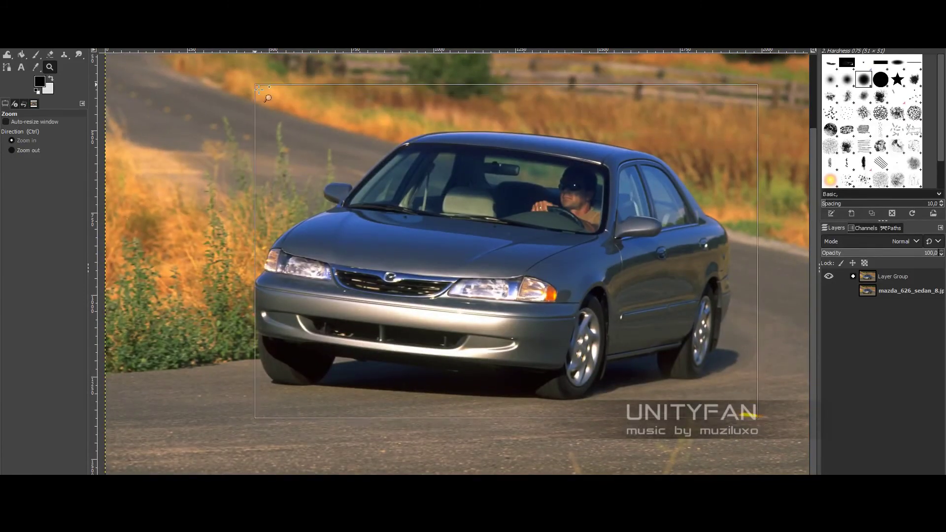
pyautogui.click(506, 257)
pyautogui.keyDown('shift'); pyautogui.click(829, 291); pyautogui.keyUp('shift')
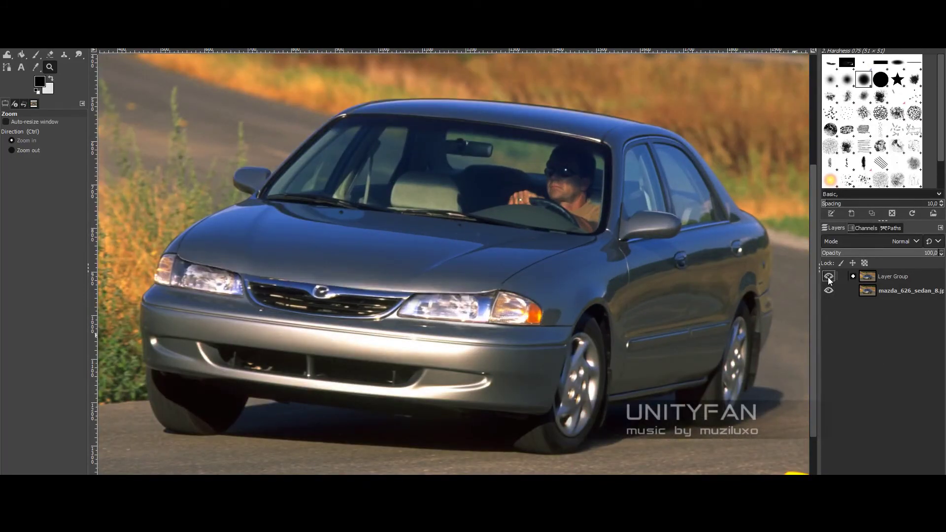
pyautogui.click(829, 276)
pyautogui.click(829, 279)
pyautogui.click(828, 277)
pyautogui.click(829, 279)
pyautogui.click(828, 278)
pyautogui.click(829, 278)
pyautogui.click(853, 276)
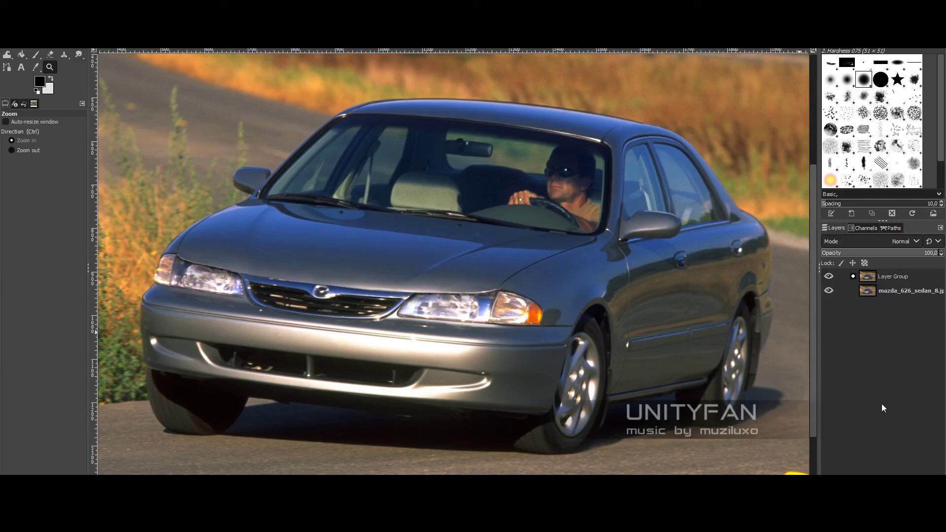